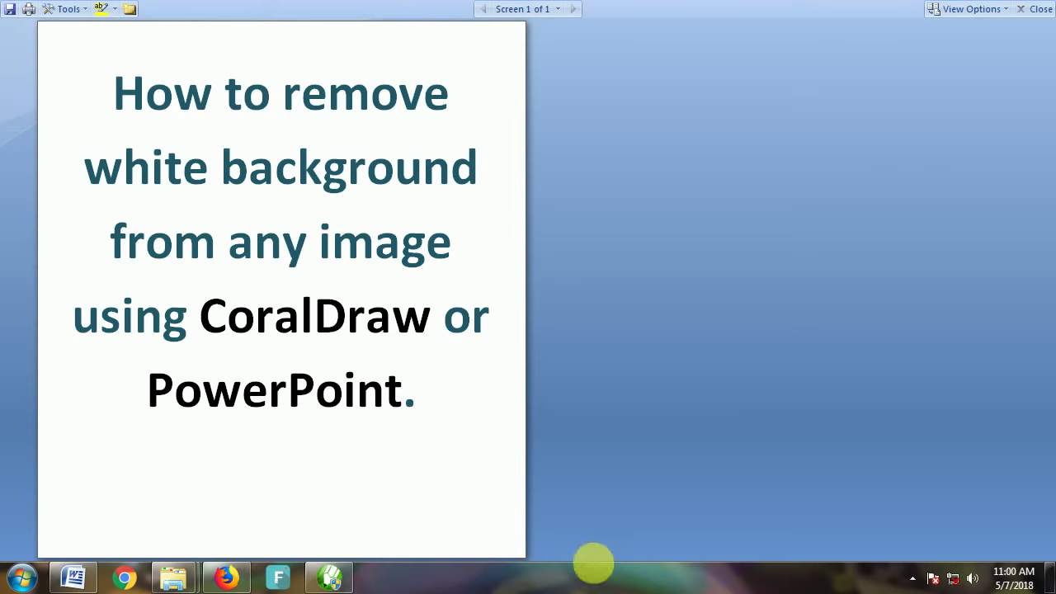
Create a new document and import donor relationship.png onto the upper part of the page.
left_click(332, 577)
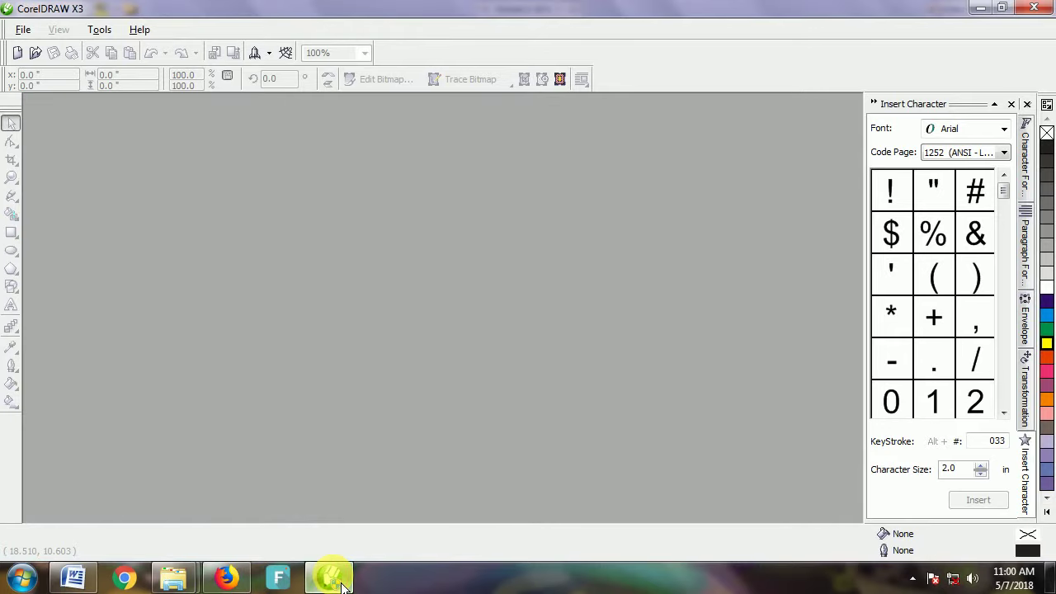
left_click(17, 53)
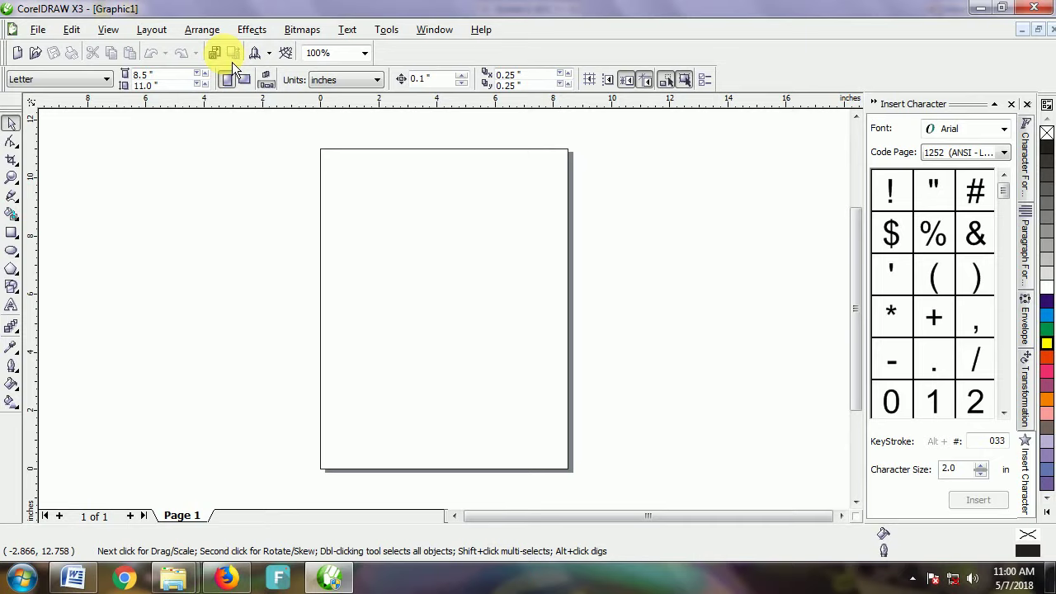
left_click(227, 59)
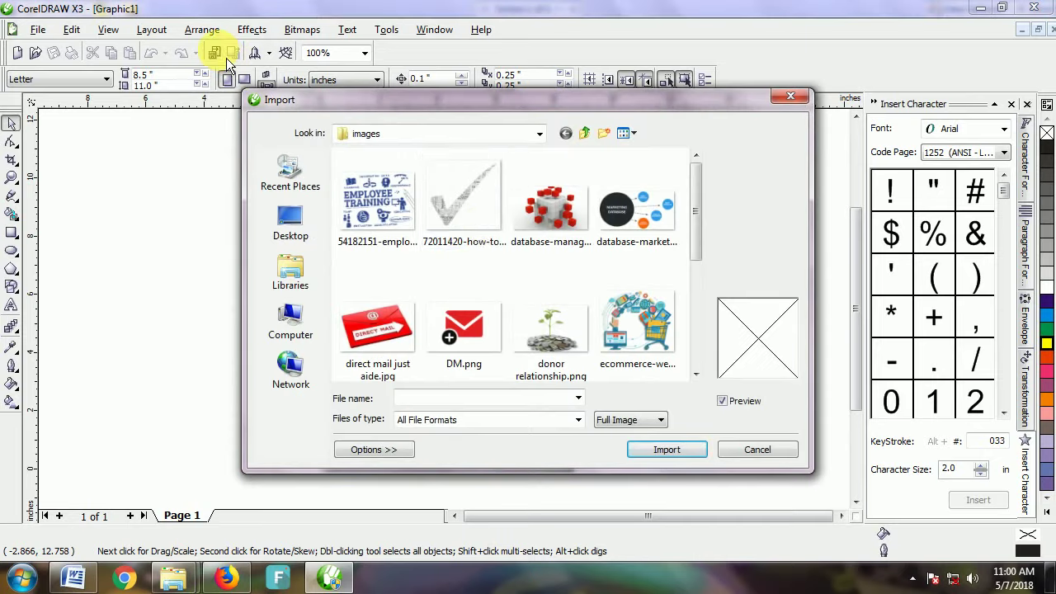
left_click(551, 330)
left_click(662, 461)
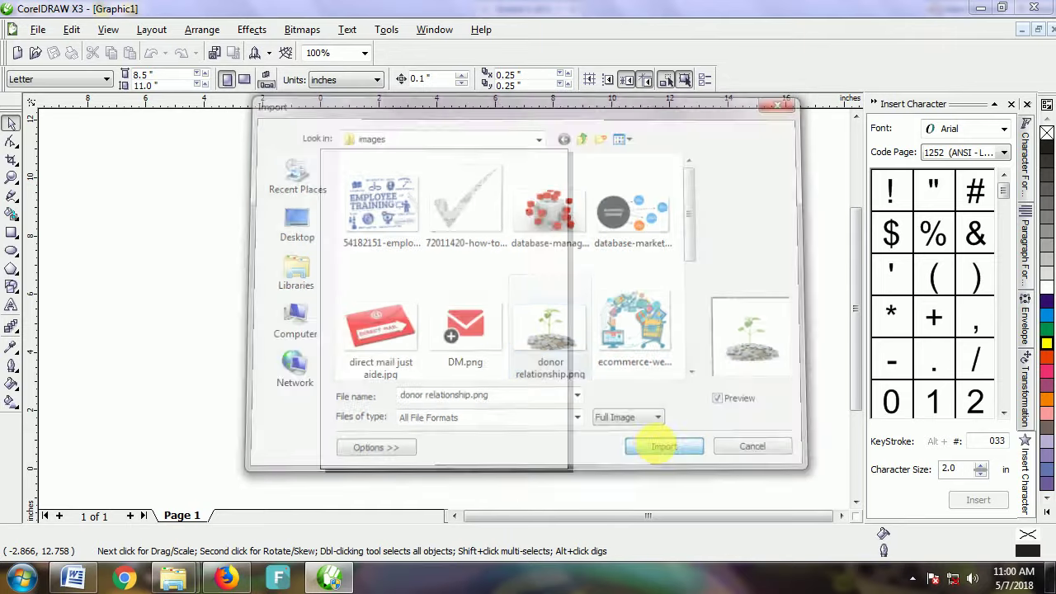
left_click(429, 262)
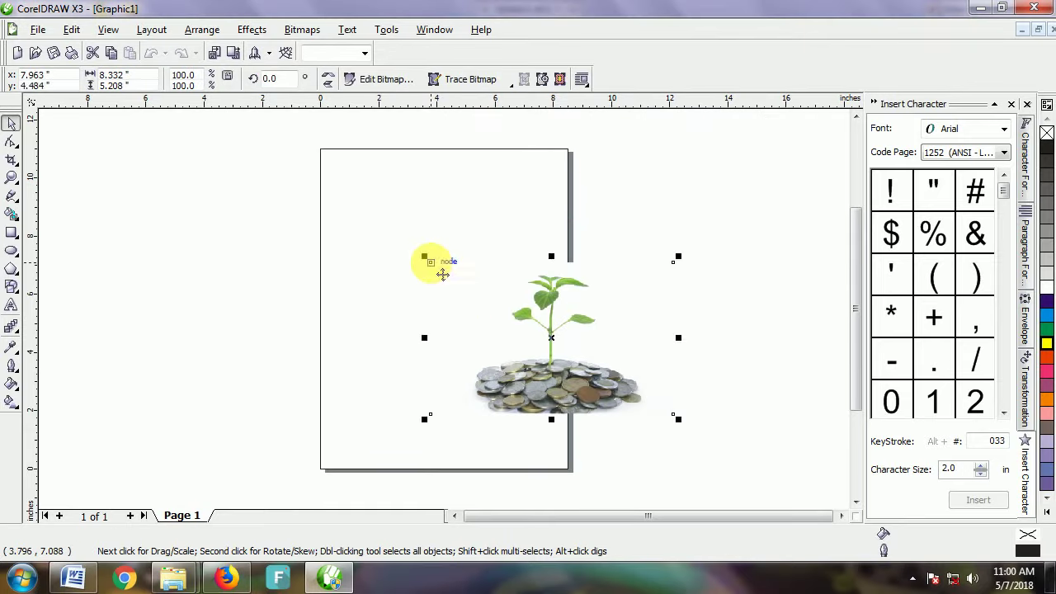
left_click_drag(527, 324, 472, 283)
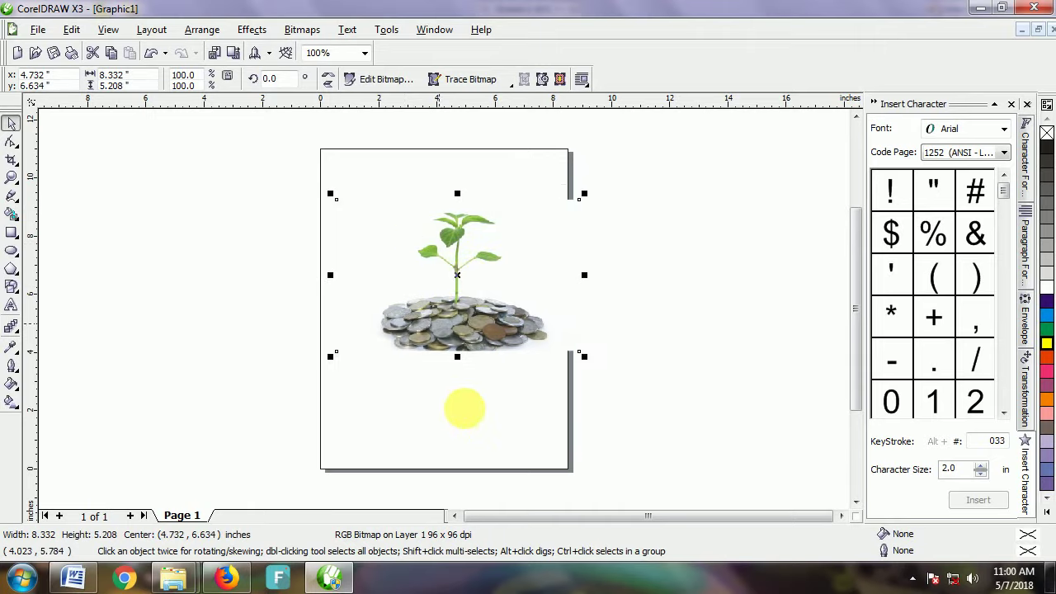
Draw a large yellow-filled rectangle over the photo, then reselect the plant-on-coins photo.
left_click(172, 317)
left_click(12, 232)
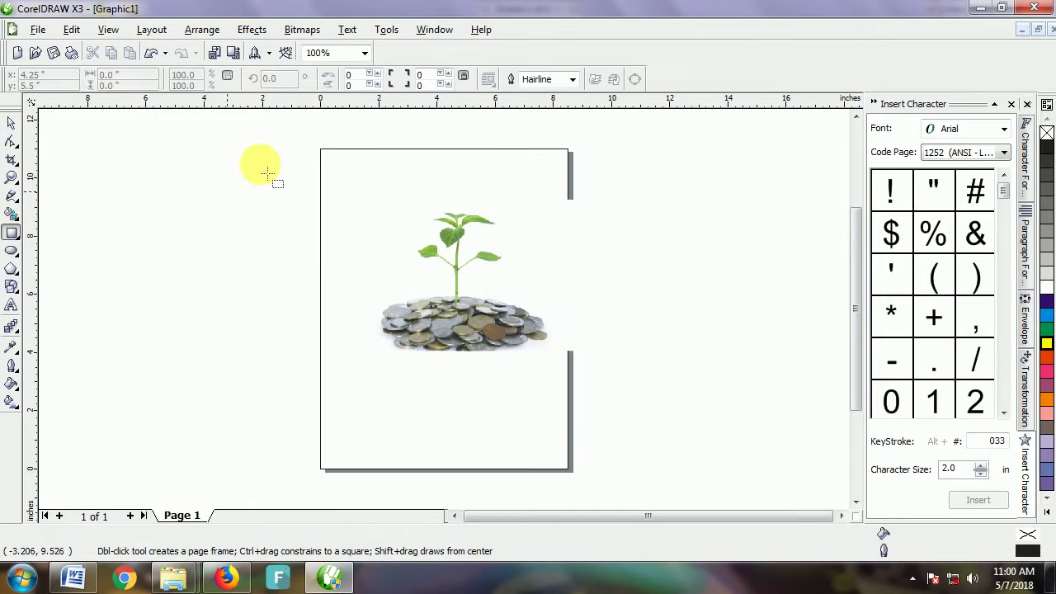
left_click_drag(262, 162, 650, 396)
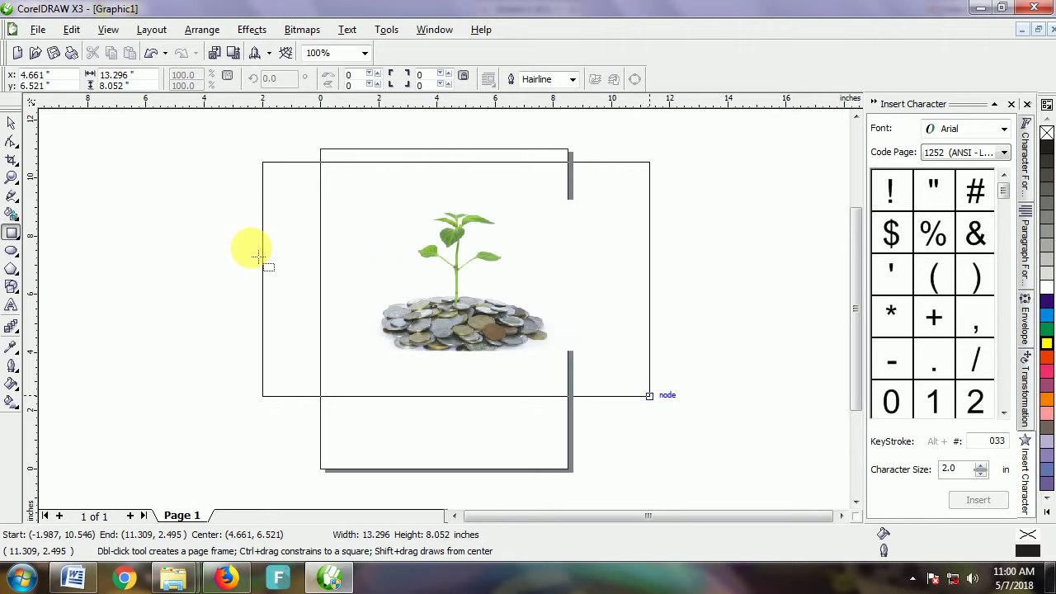
left_click(1045, 344)
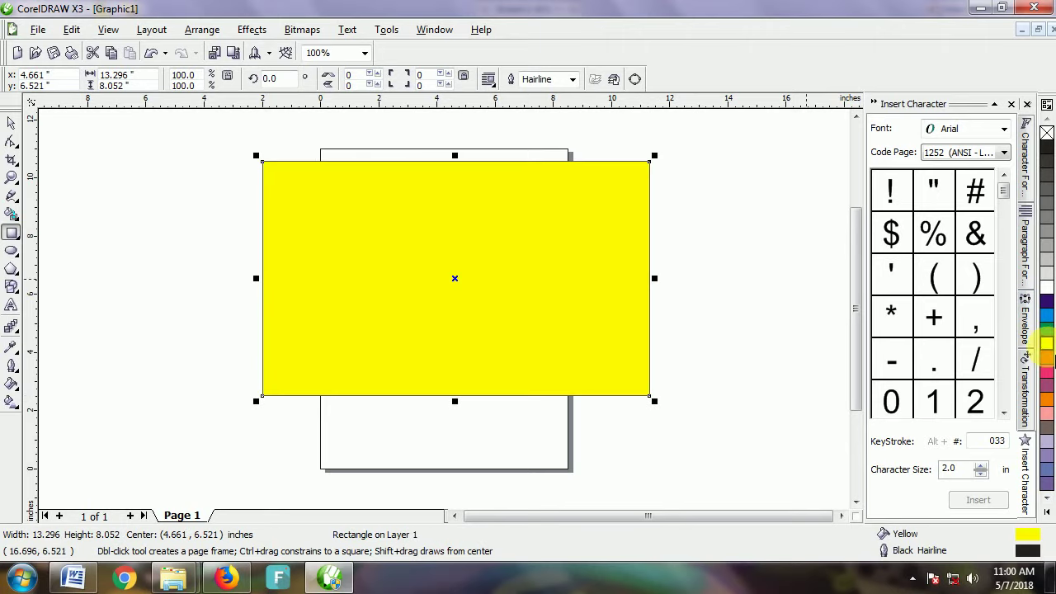
left_click(11, 122)
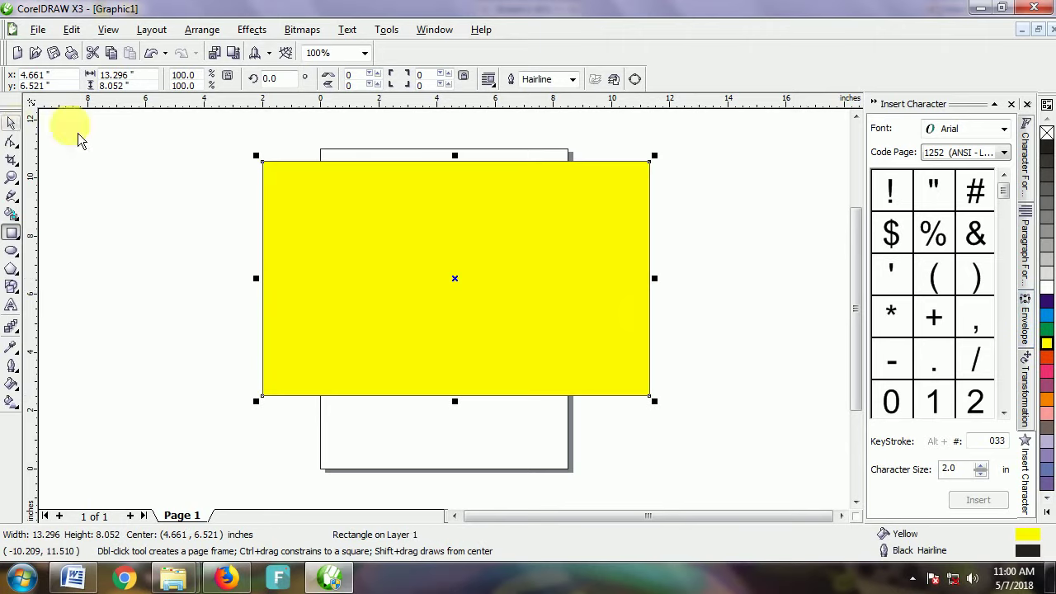
left_click(149, 157)
left_click(650, 321)
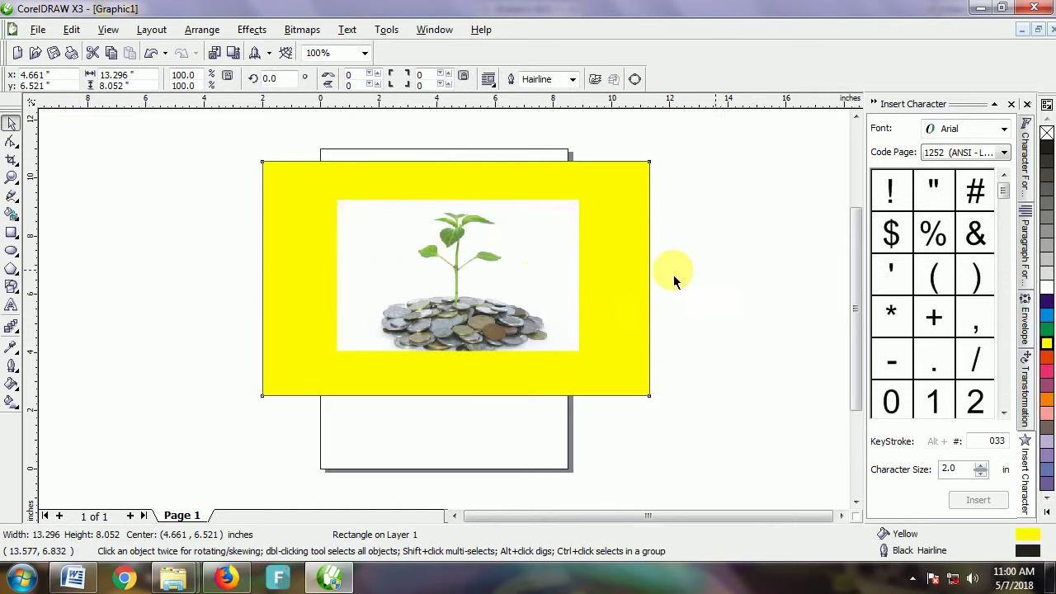
left_click(536, 277)
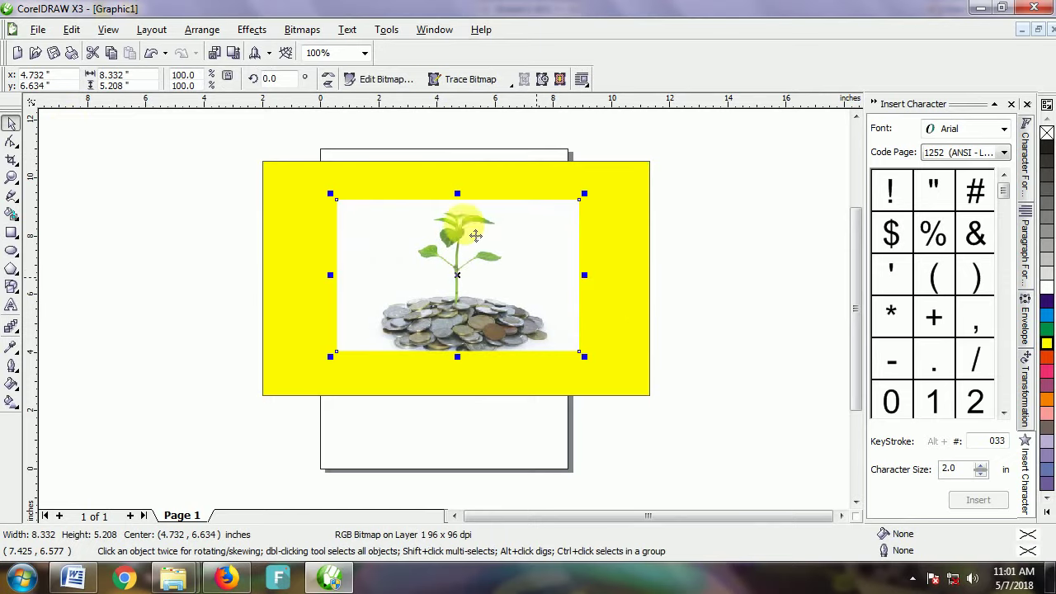
Maximize the PHOTO-PAINT and image windows to show the 800 × 500 Object 1 bitmap.
scroll(453, 265, "up", 1)
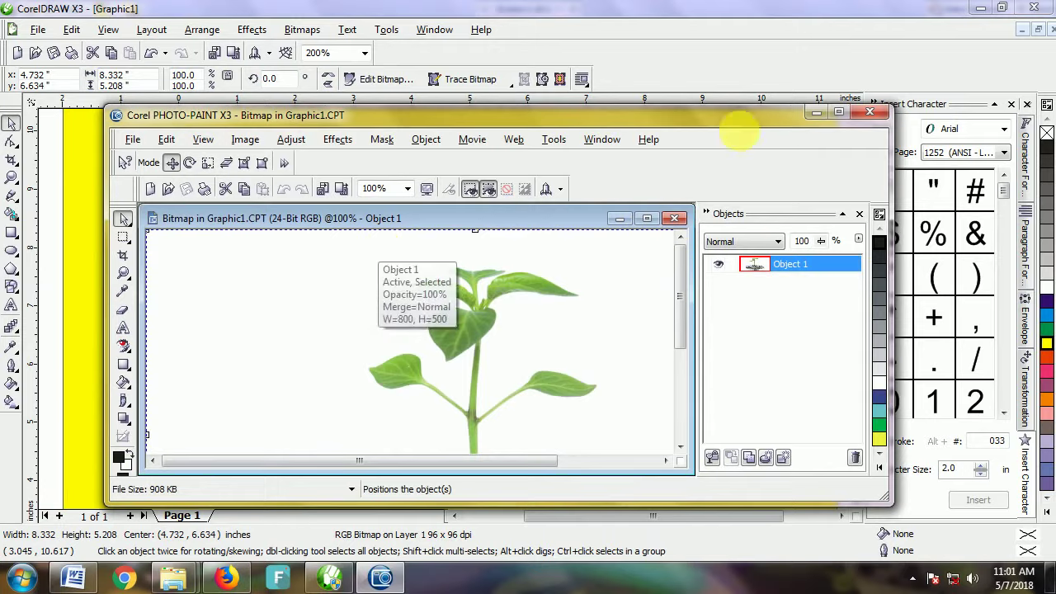
left_click(841, 113)
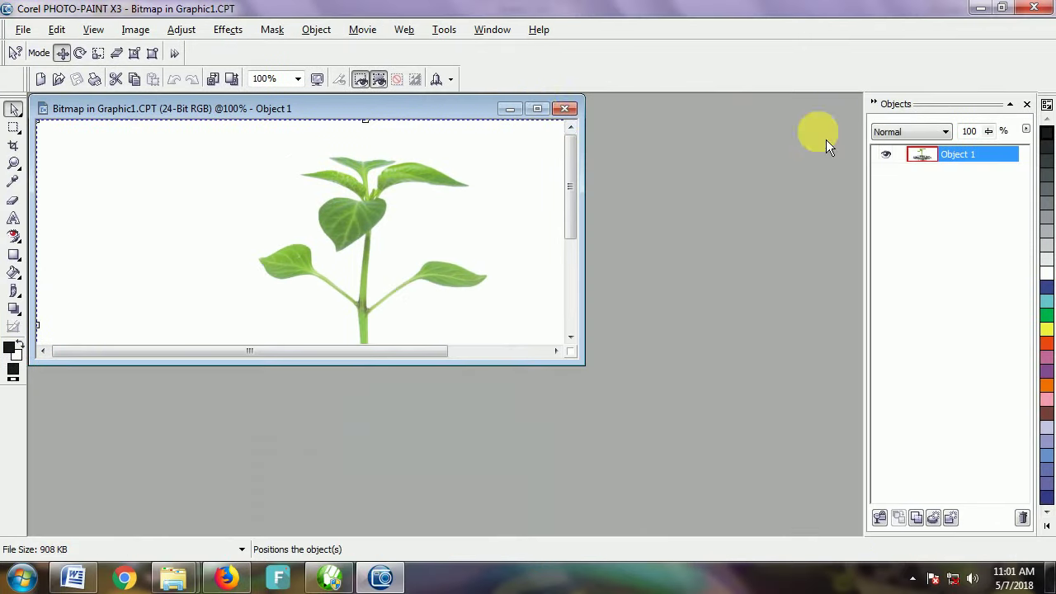
left_click(536, 109)
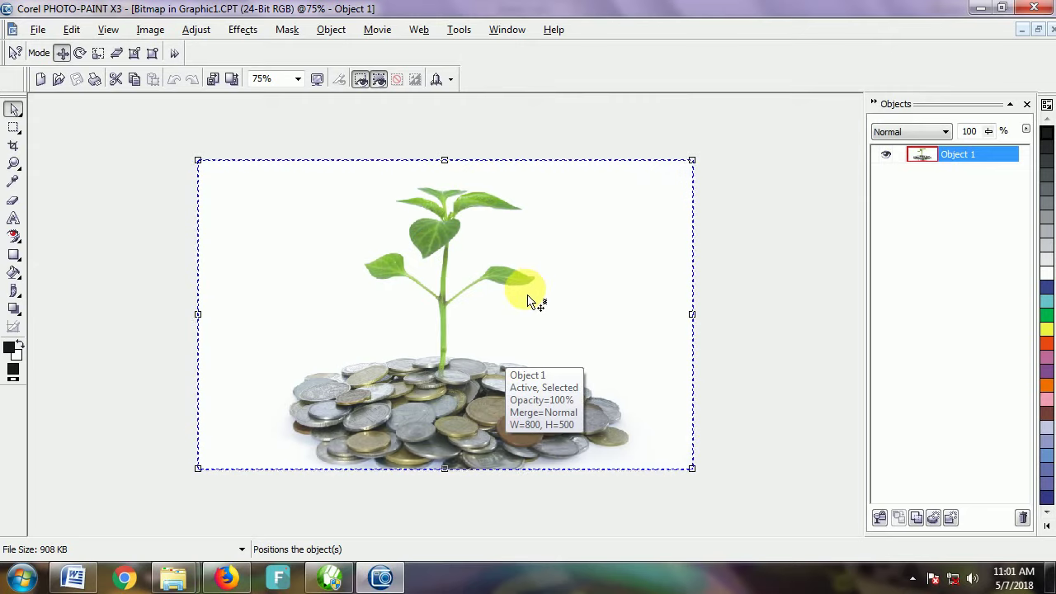
left_click(333, 31)
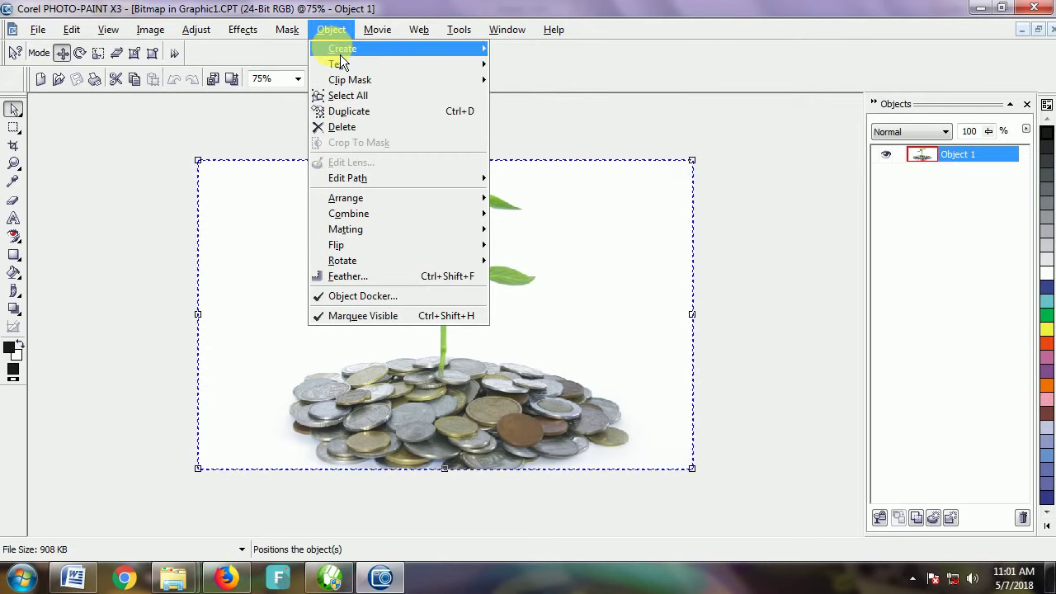
mouse_move(340, 53)
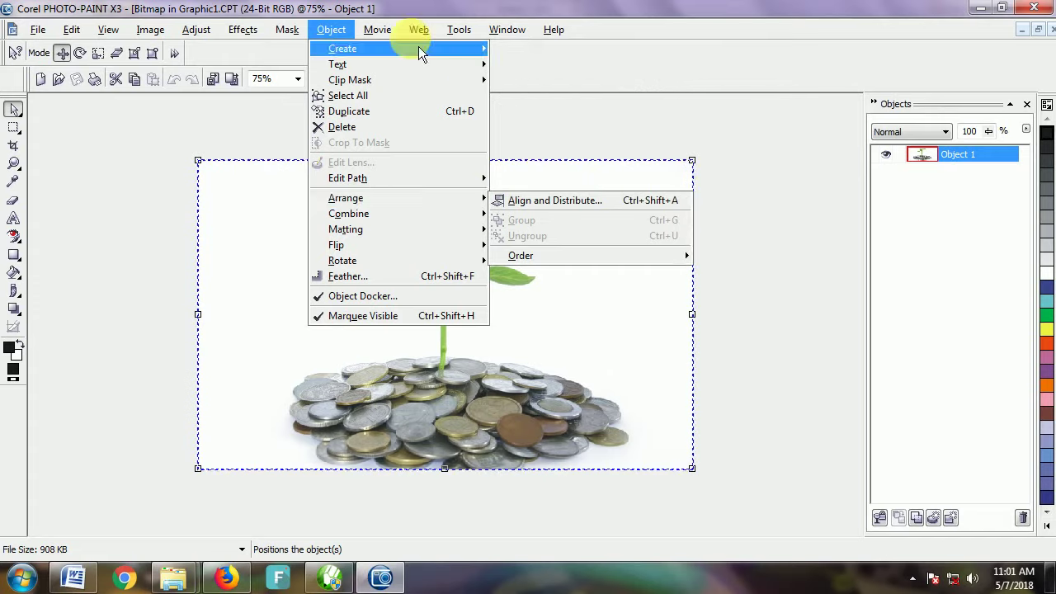
mouse_move(419, 30)
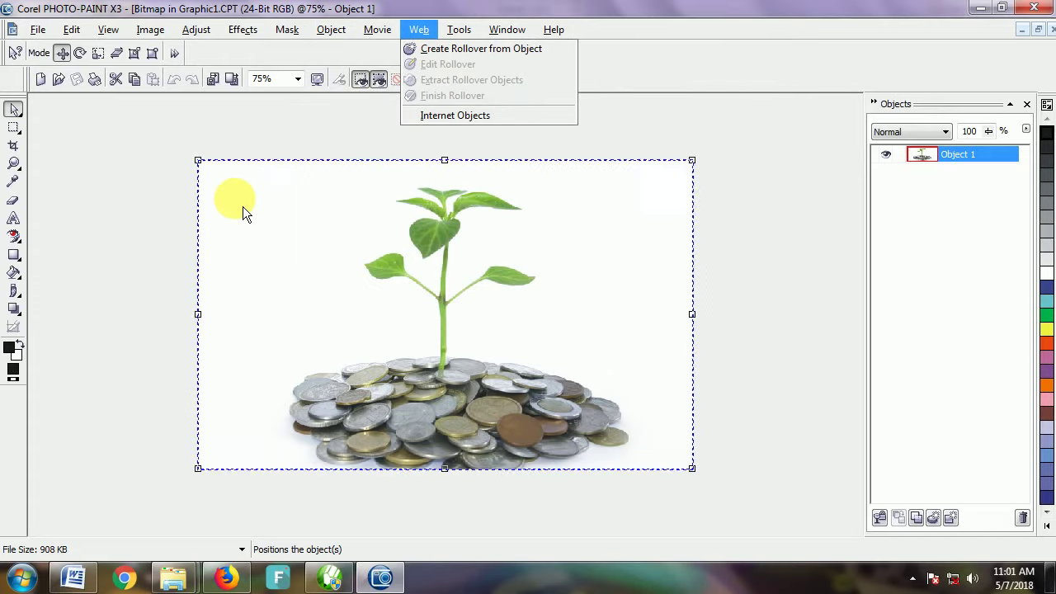
left_click(243, 208)
left_click(237, 204)
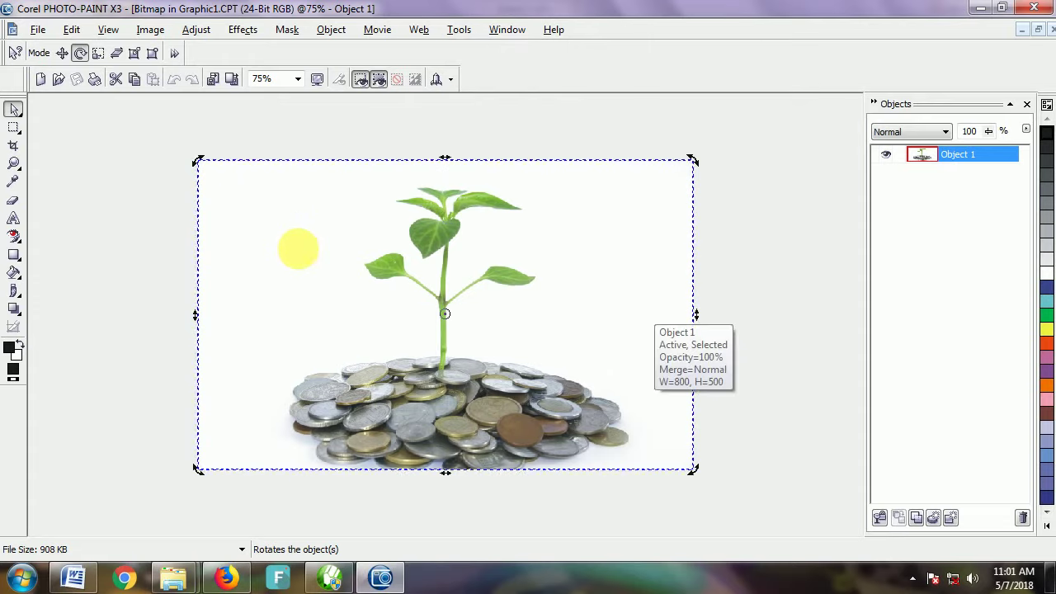
left_click(296, 249)
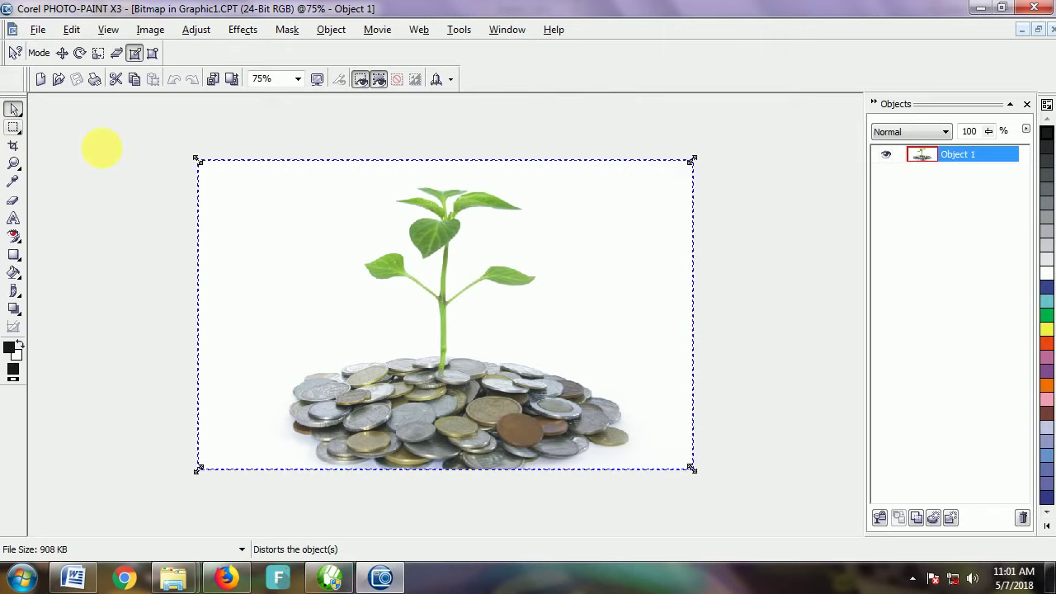
Mask the white background with the Magic Wand Mask tool at tolerance 9, viewed at 100%.
left_click(14, 128)
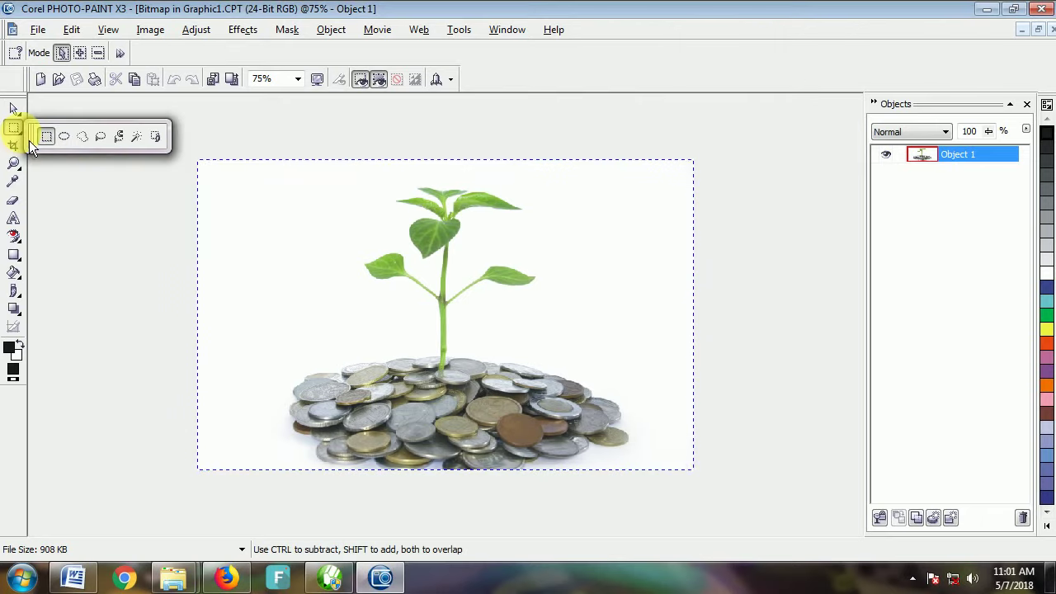
left_click(21, 135)
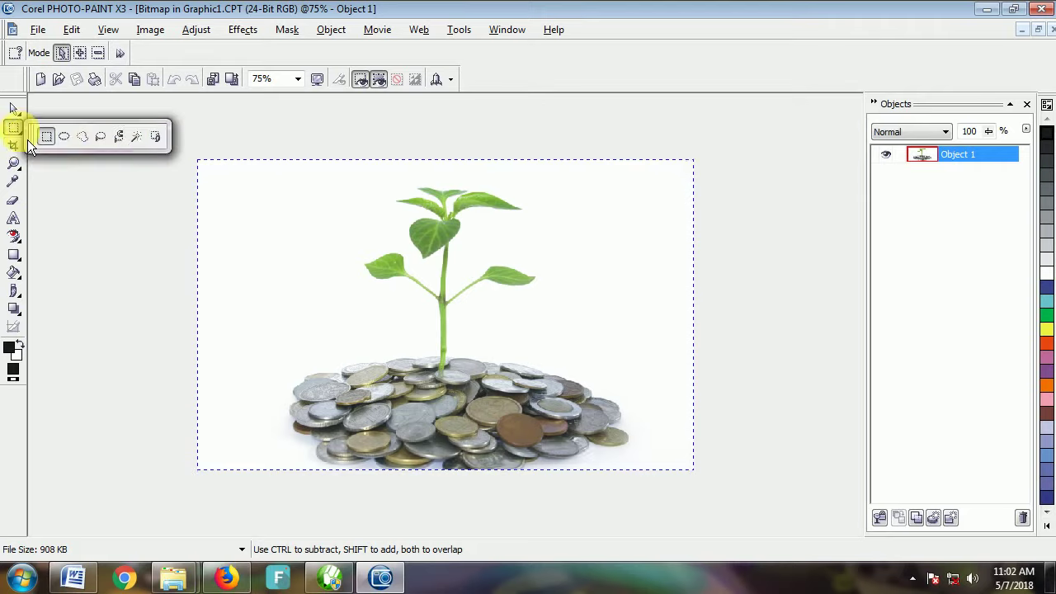
left_click(145, 145)
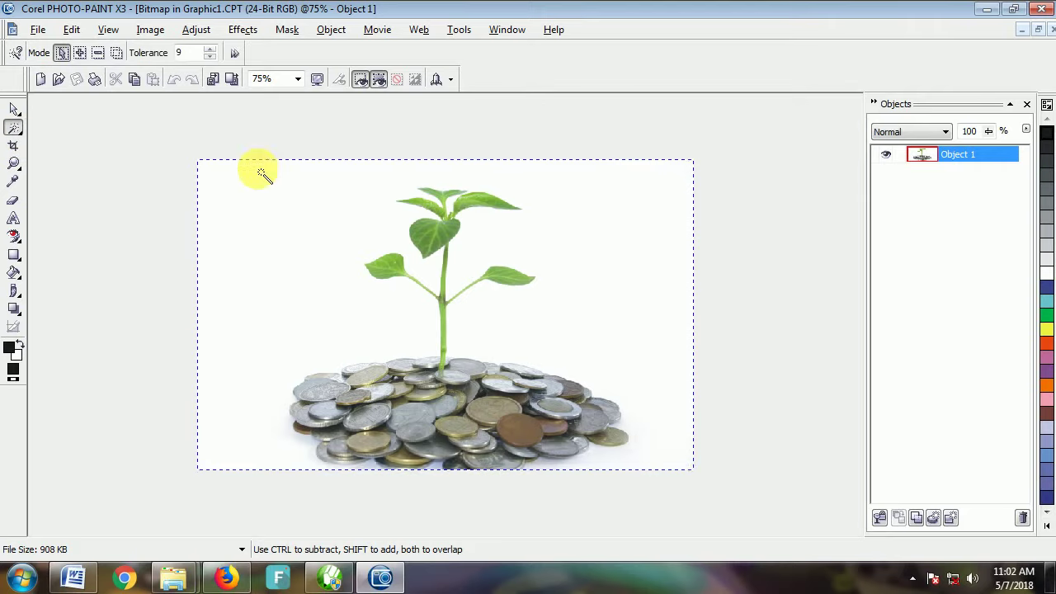
left_click(582, 232)
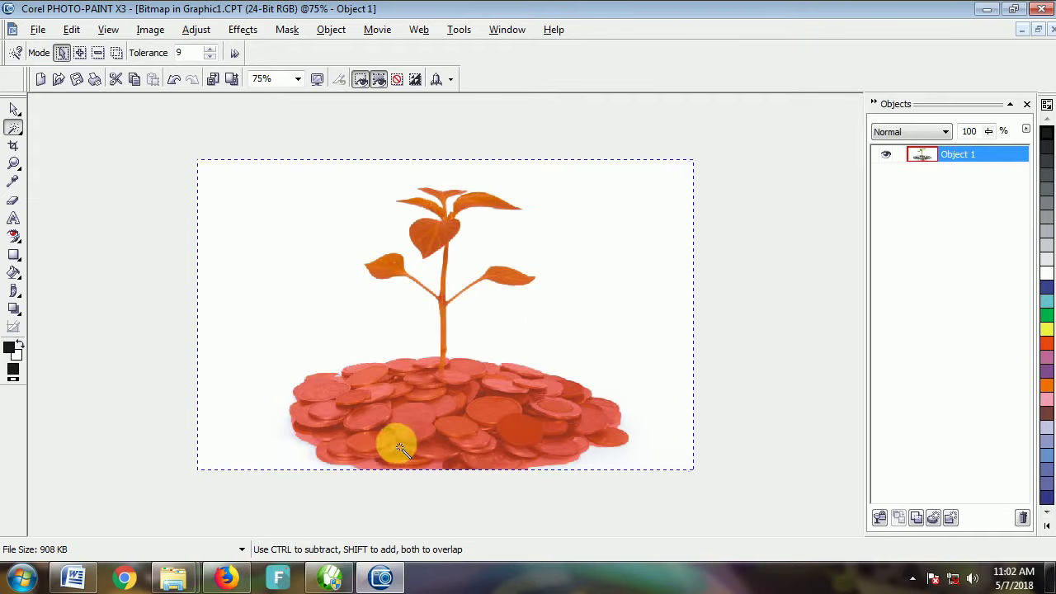
key("ctrl+1")
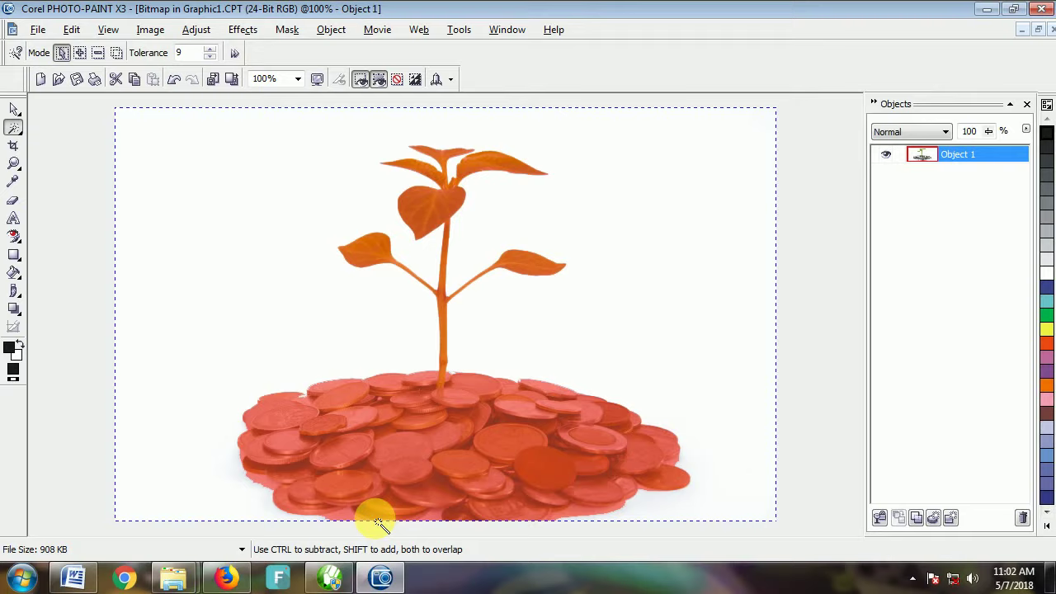
scroll(372, 514, "up", 1)
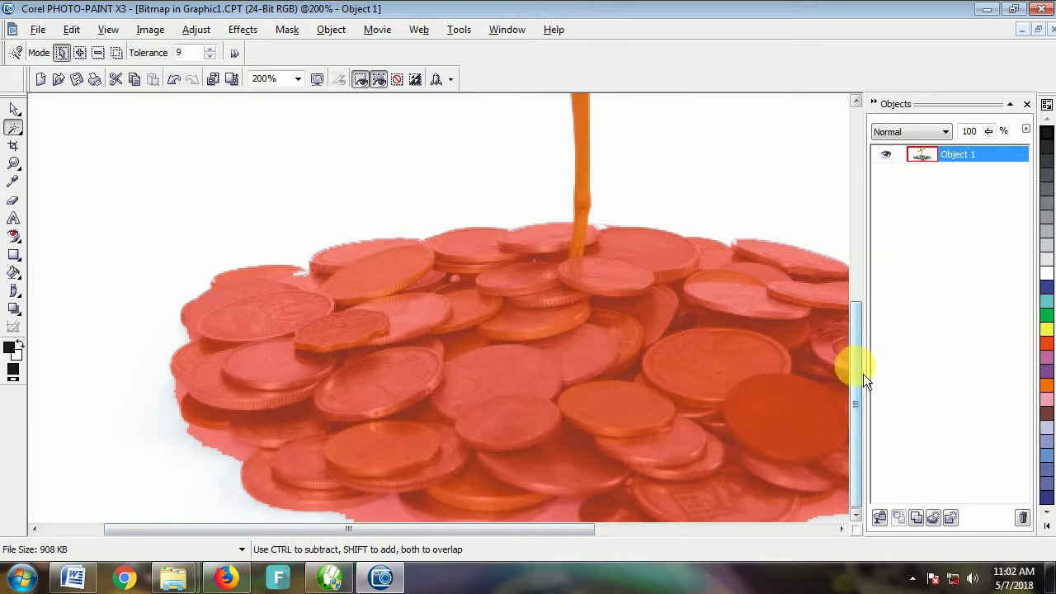
Add the background near the lower-left coins to the mask, then undo that addition.
left_click_drag(409, 528, 452, 544)
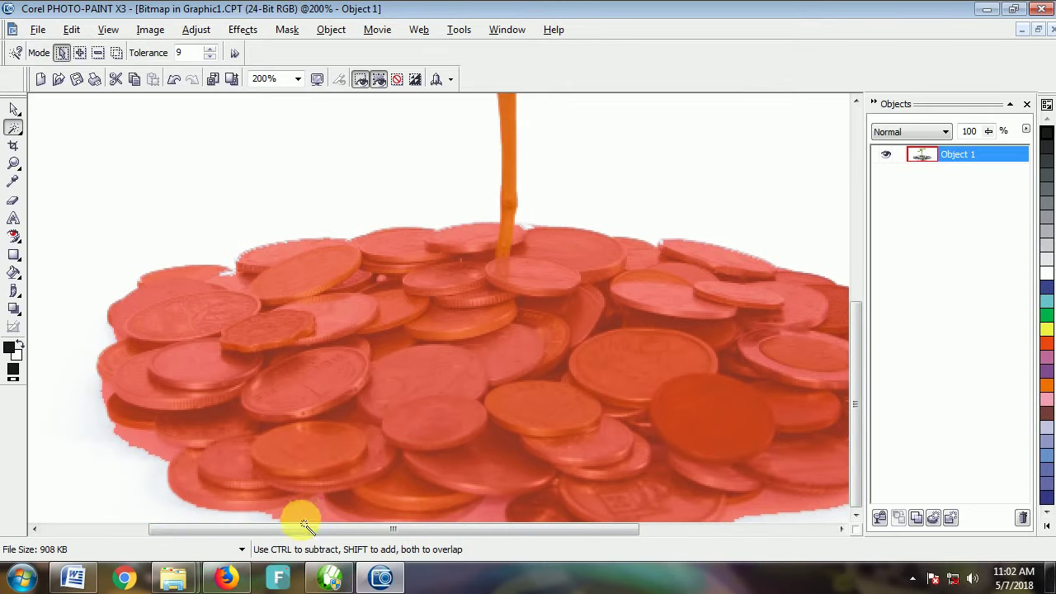
key("shift")
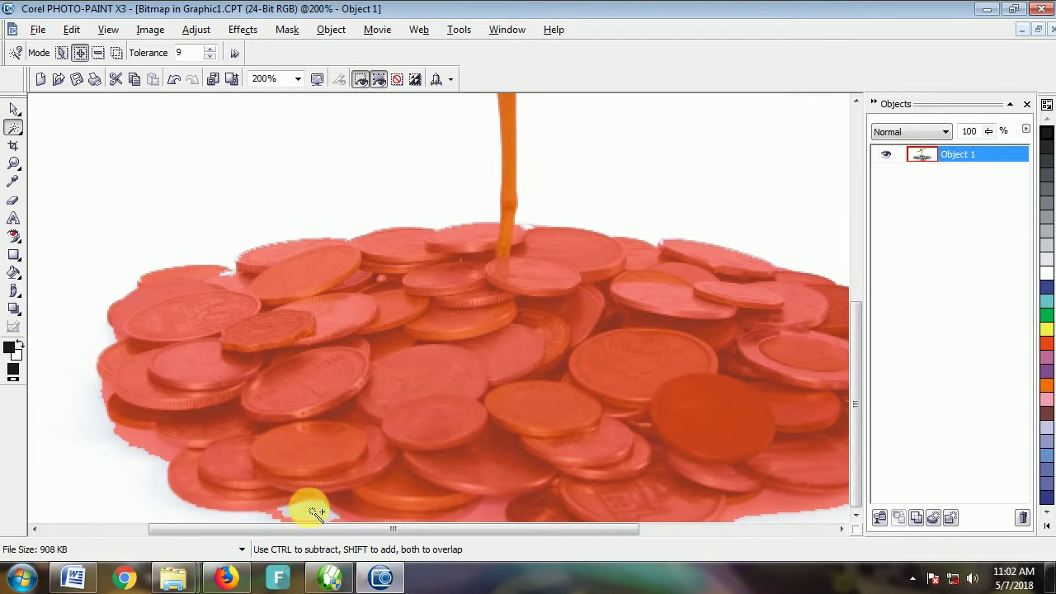
left_click(275, 509, "shift")
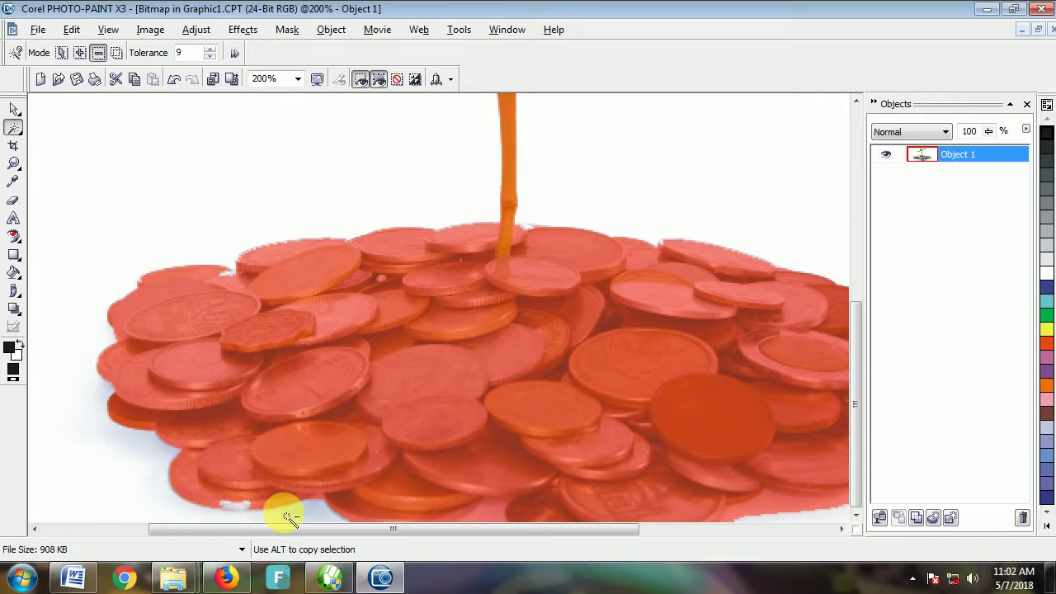
key("ctrl+z")
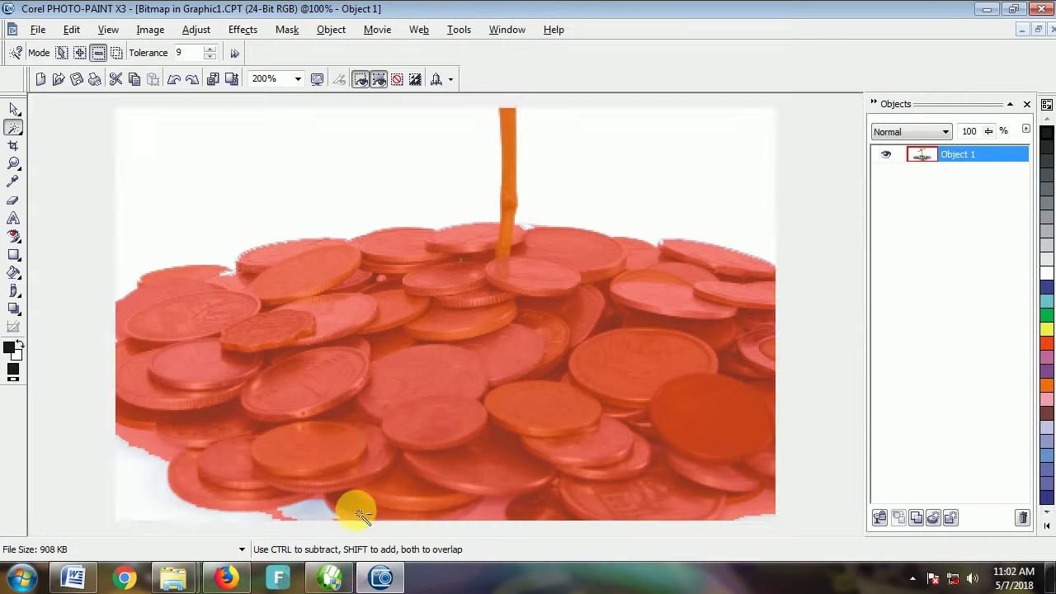
scroll(354, 509, "down", 1)
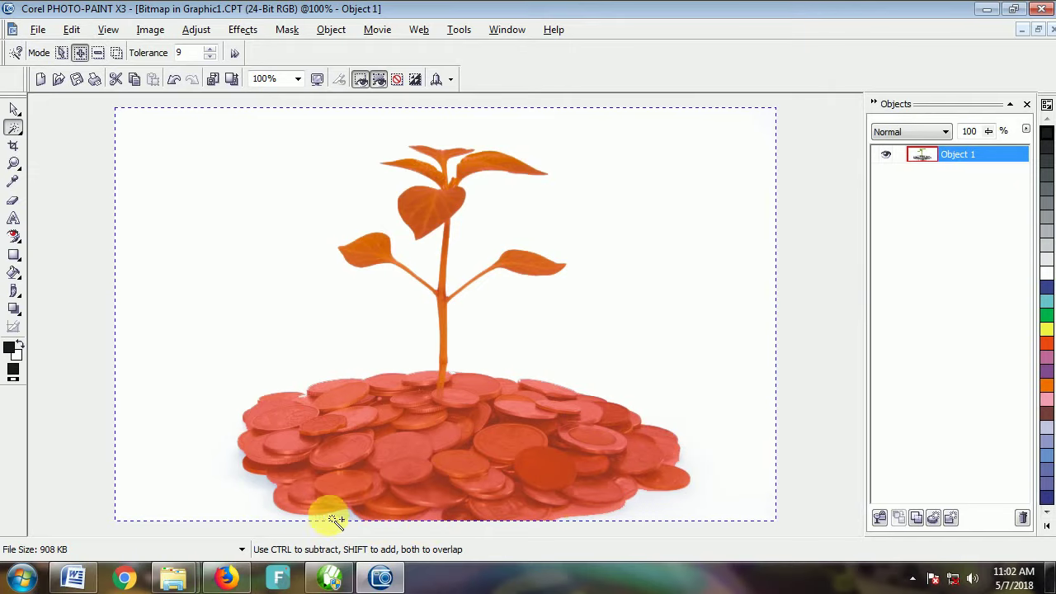
Add the white gaps under the coins to the mask, undoing unwanted coin selections.
key("shift")
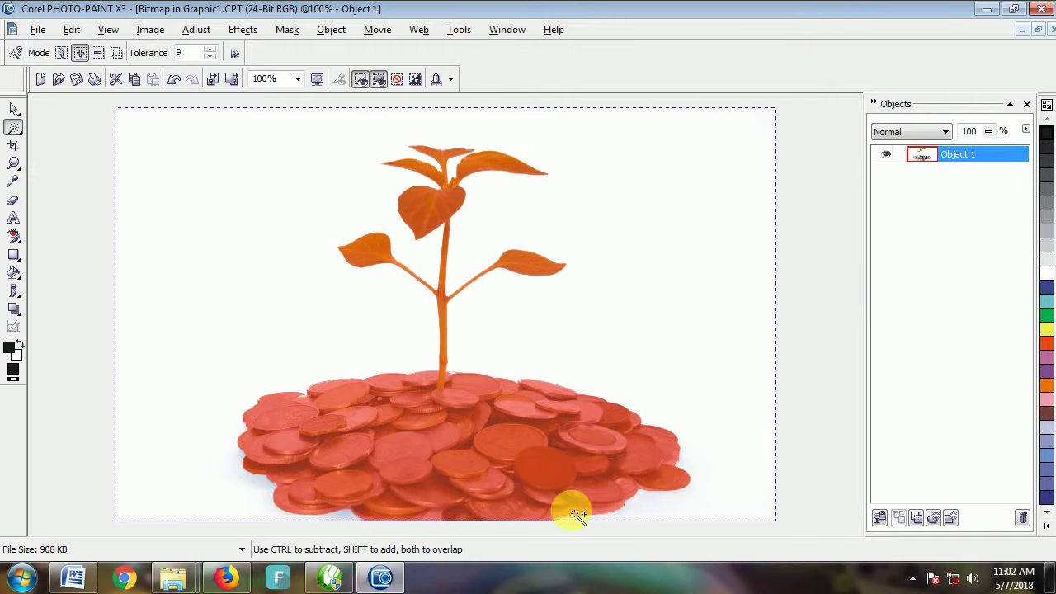
left_click(579, 517, "shift")
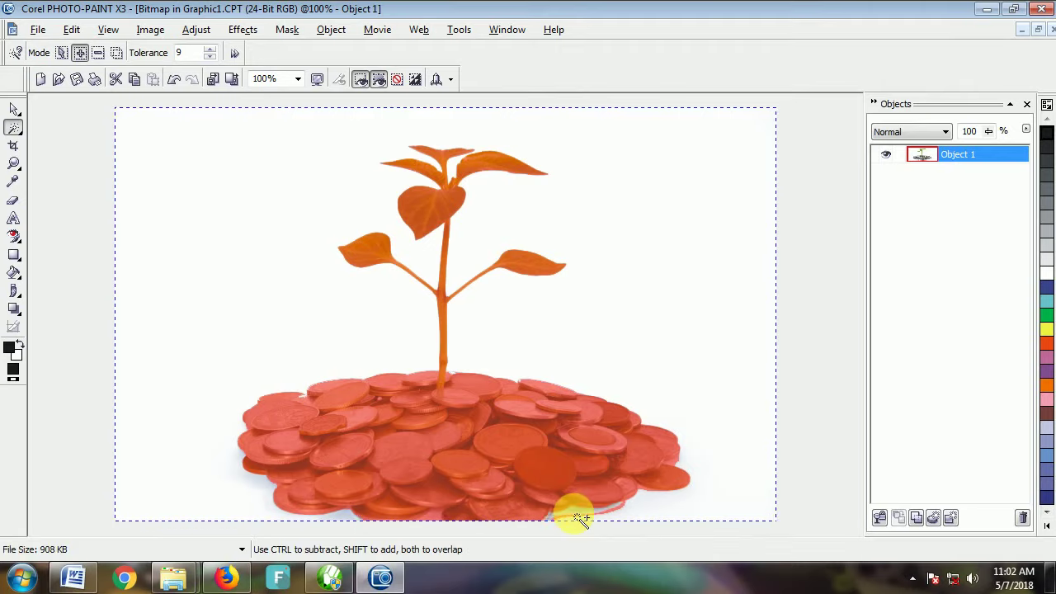
left_click(580, 517, "shift")
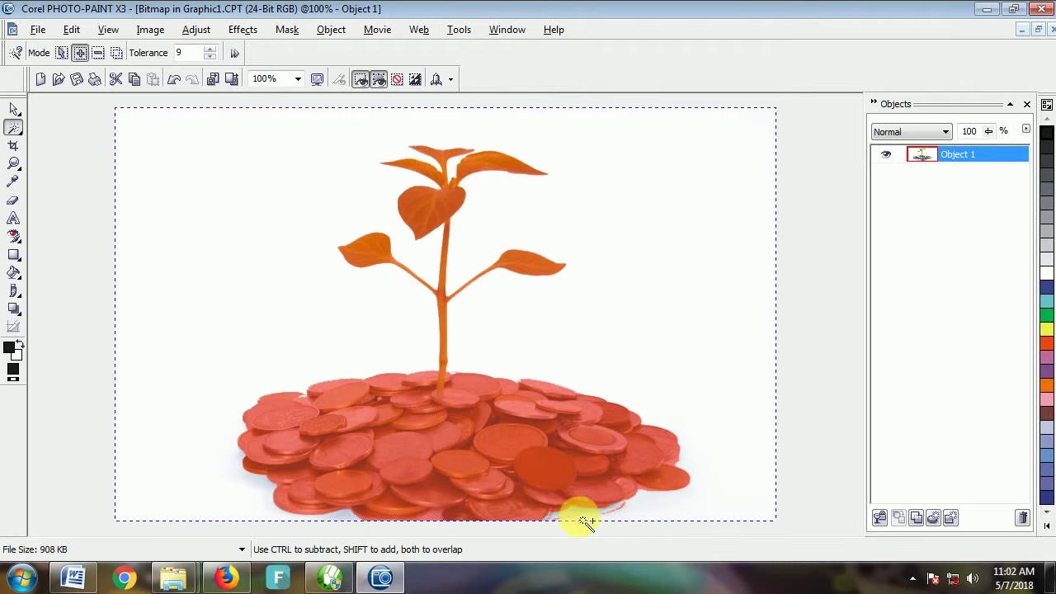
left_click(589, 519, "shift")
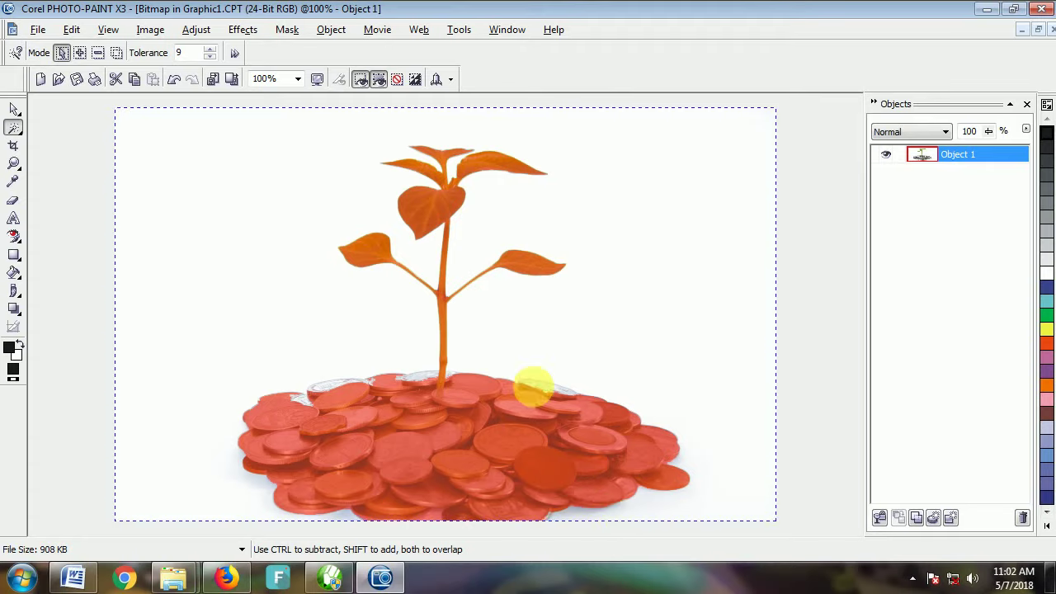
key("ctrl+z")
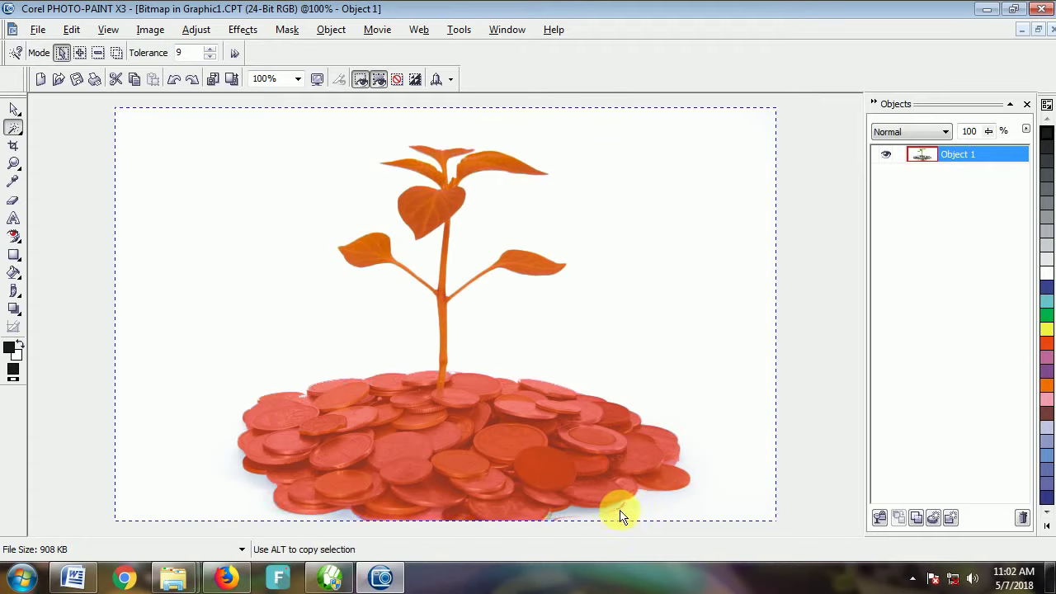
key("ctrl+z")
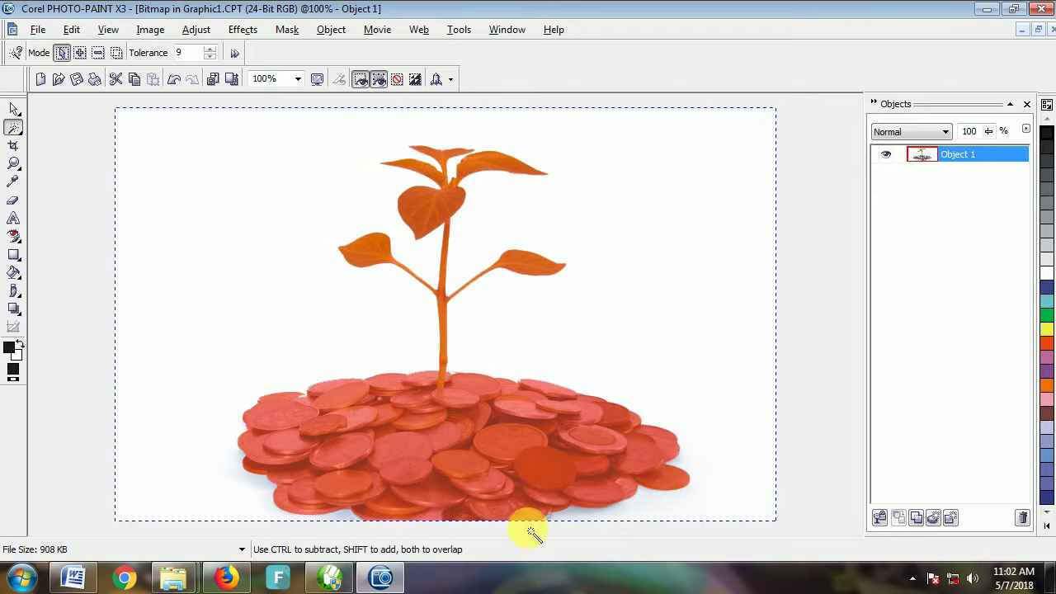
key("ctrl")
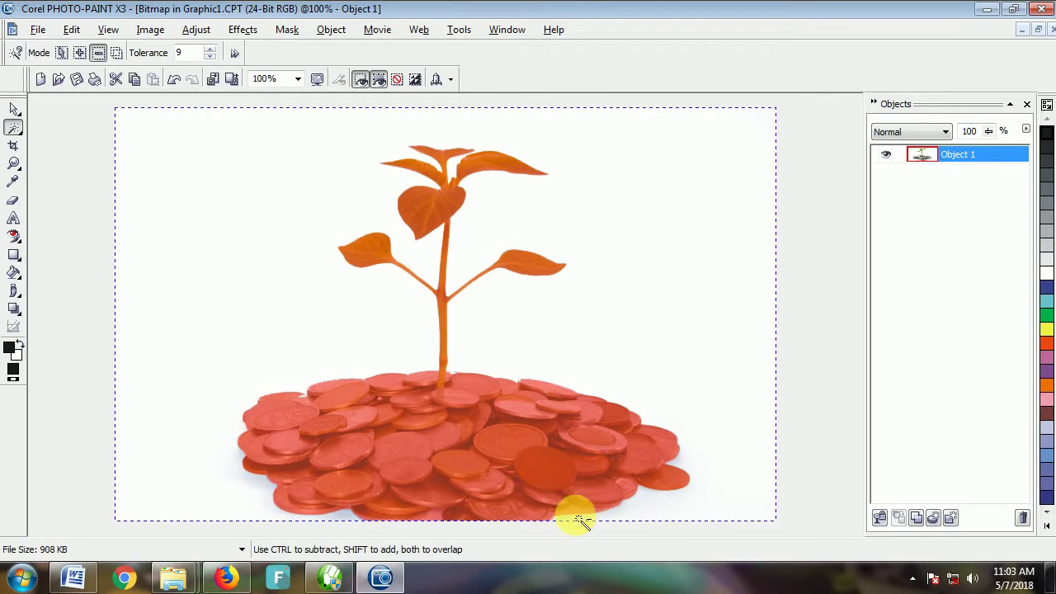
Clear the masked background to transparency, save the bitmap, and close the image.
left_click(210, 258)
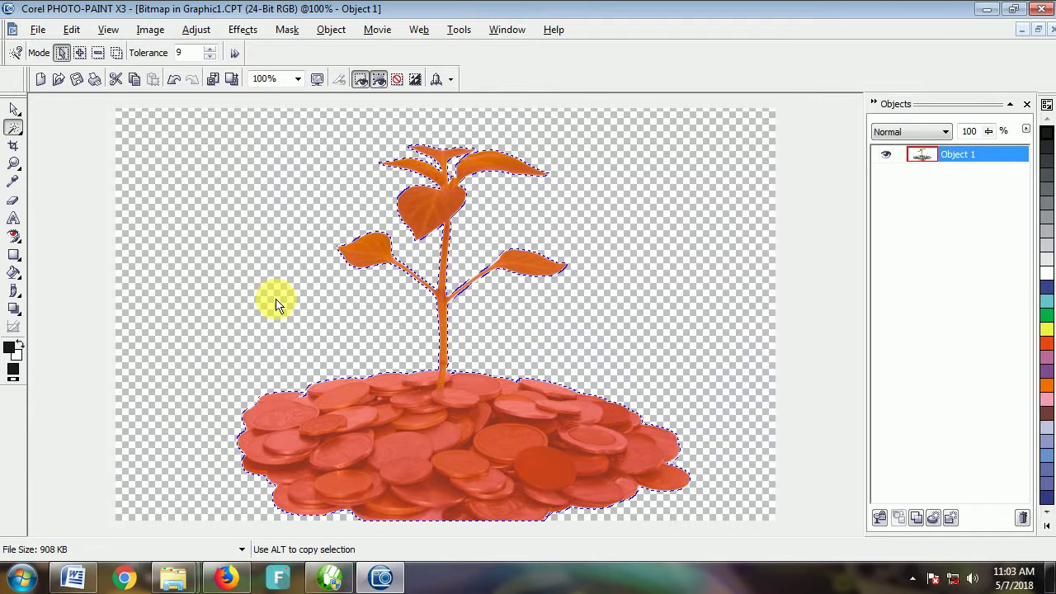
left_click(87, 88)
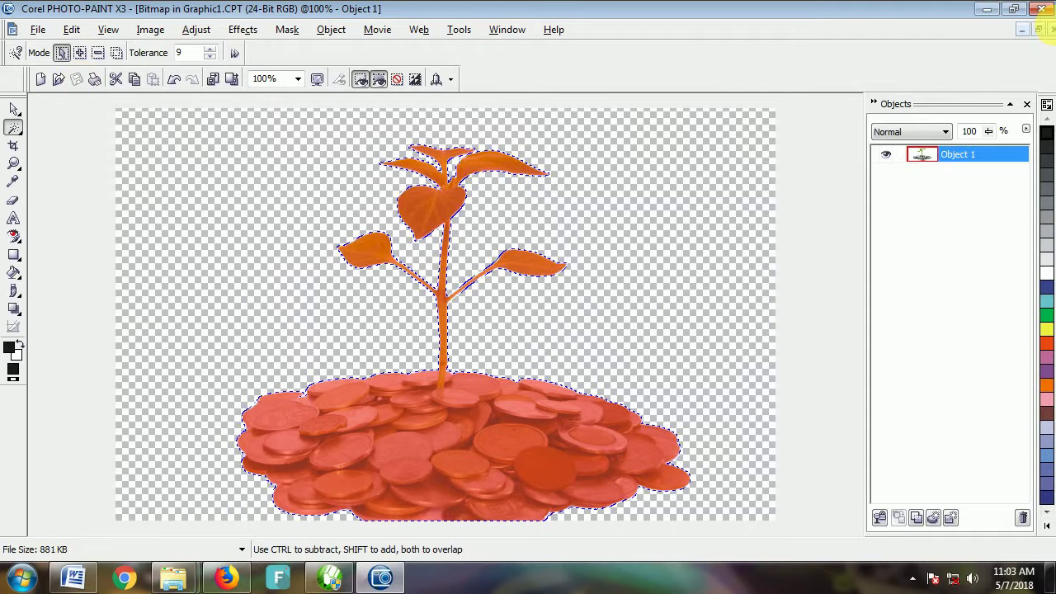
left_click(1052, 29)
Exit PHOTO-PAINT and return to the edited photo in CorelDRAW.
left_click(1040, 8)
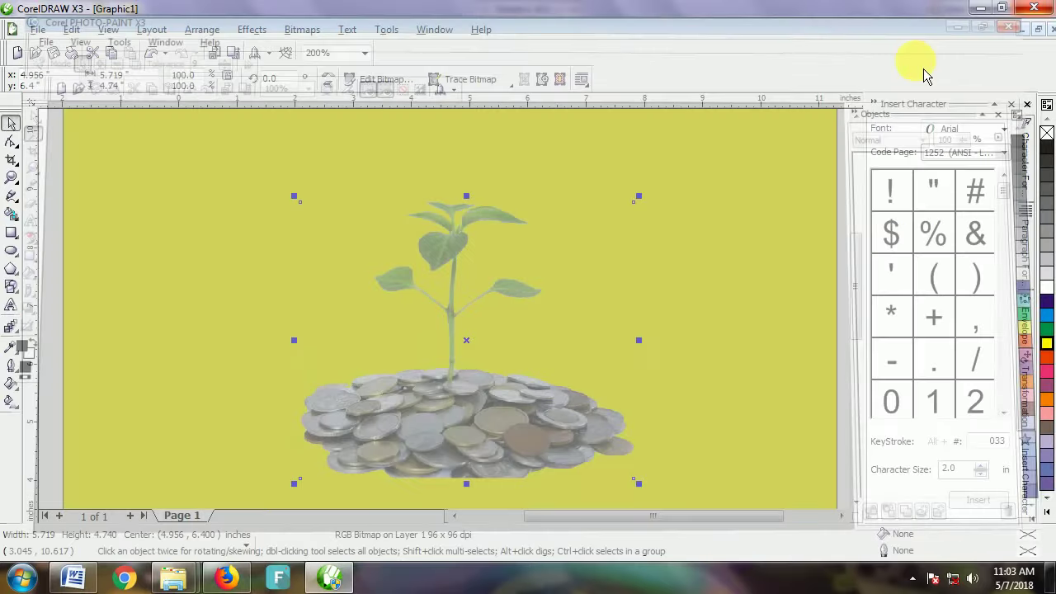
scroll(452, 322, "down", 1)
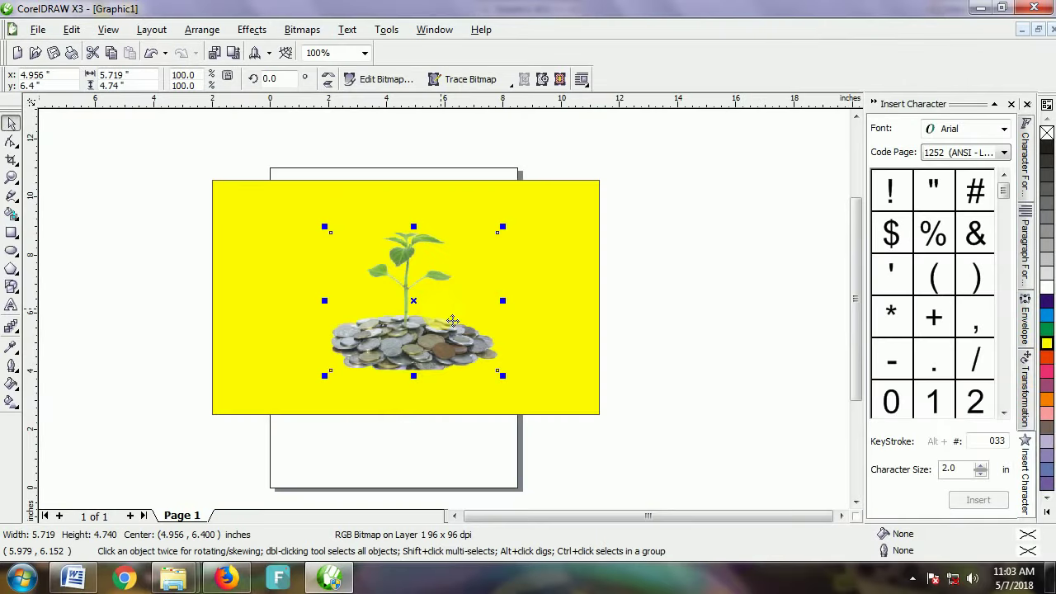
scroll(452, 321, "down", 1)
left_click(542, 329)
scroll(386, 331, "up", 1)
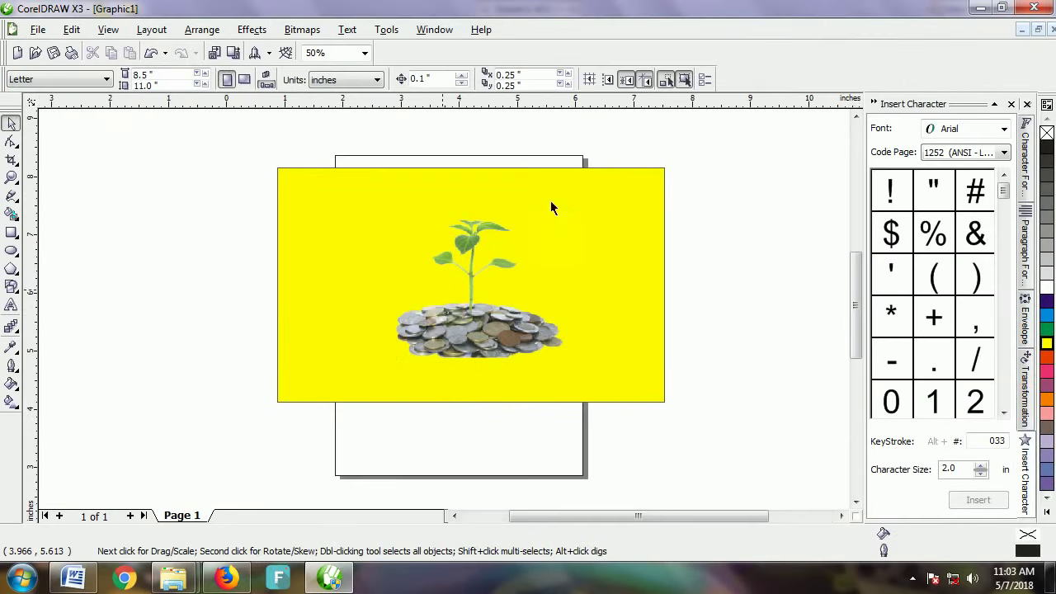
scroll(551, 204, "up", 1)
scroll(438, 318, "down", 1)
Resize the plant-on-coins bitmap to 61.5% scale, about 3.517 × 2.915 inches.
left_click(436, 330)
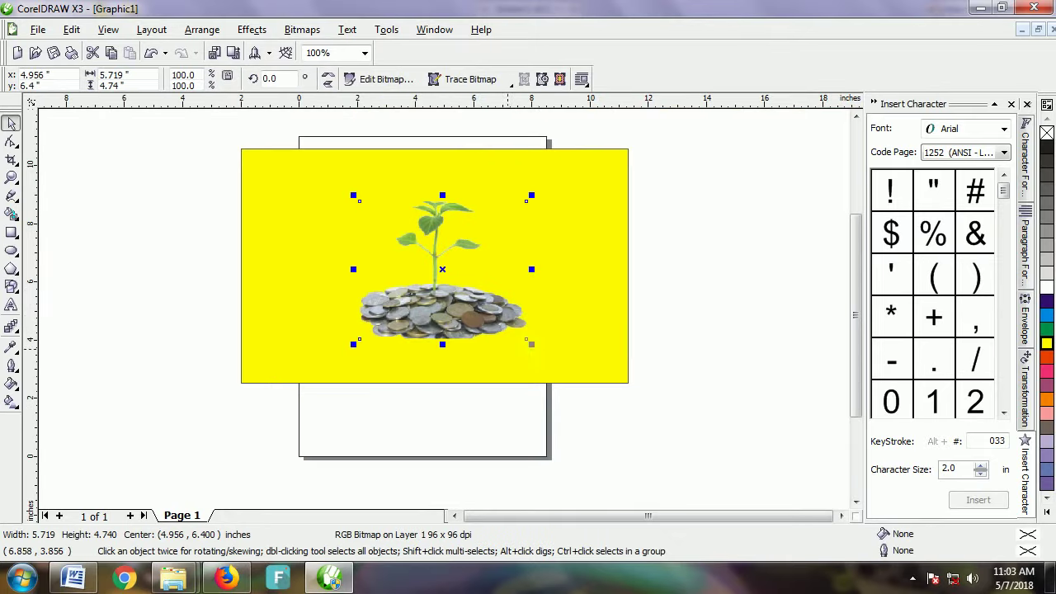
left_click_drag(536, 350, 453, 318)
scroll(455, 320, "up", 1)
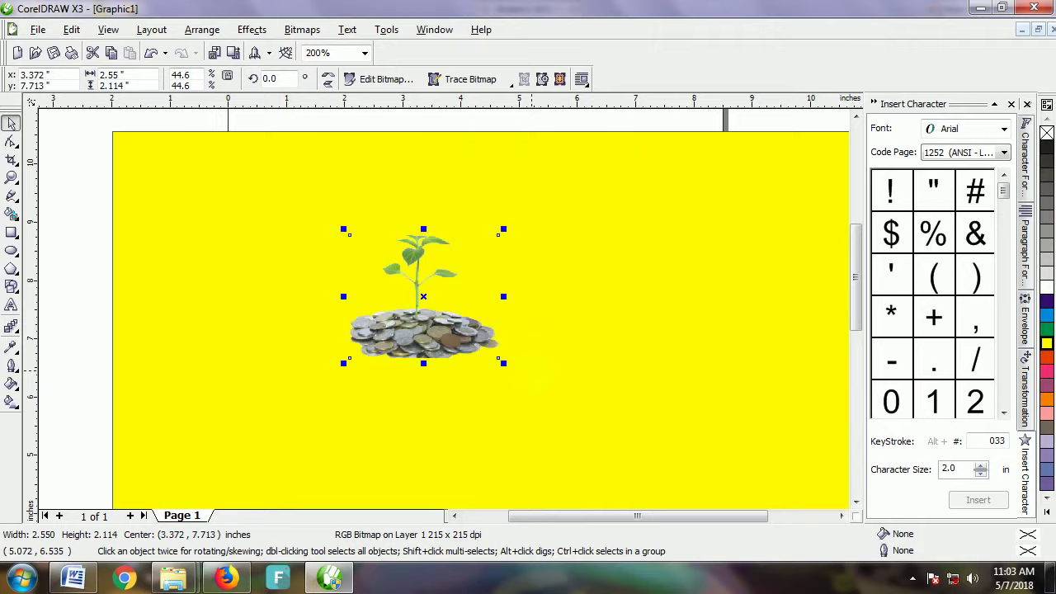
left_click_drag(502, 363, 560, 420)
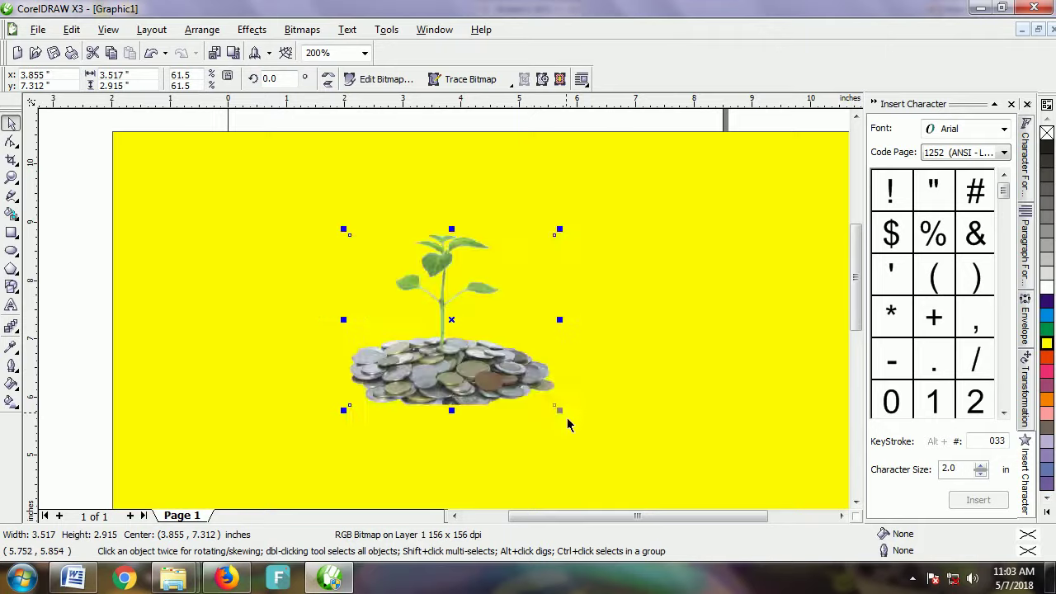
scroll(451, 319, "down", 2)
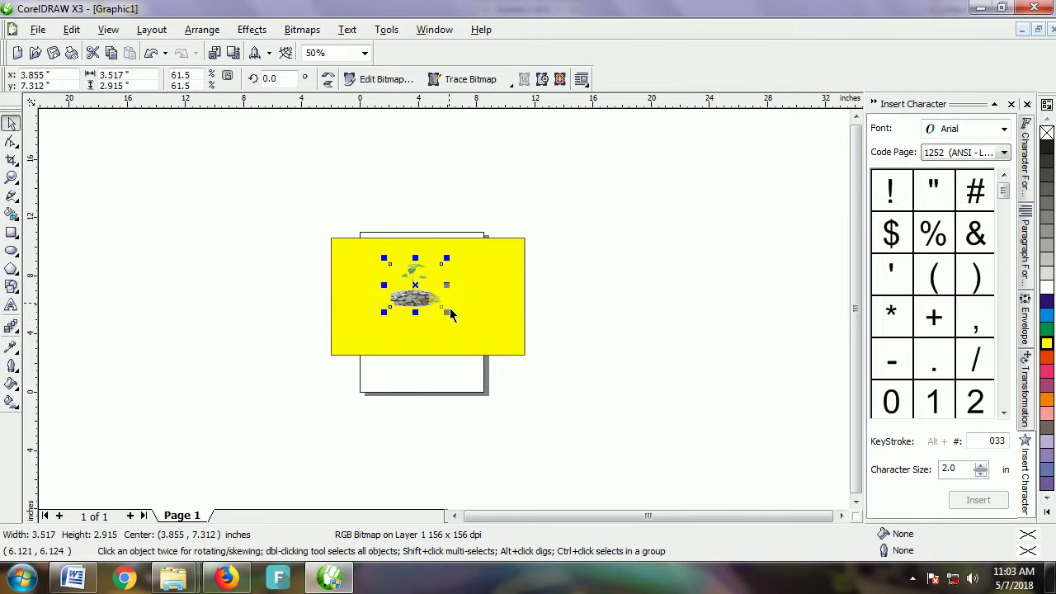
Export the cutout as PNG 'plant without bg white bkgnd', transparent background, 200 dpi.
left_click(234, 54)
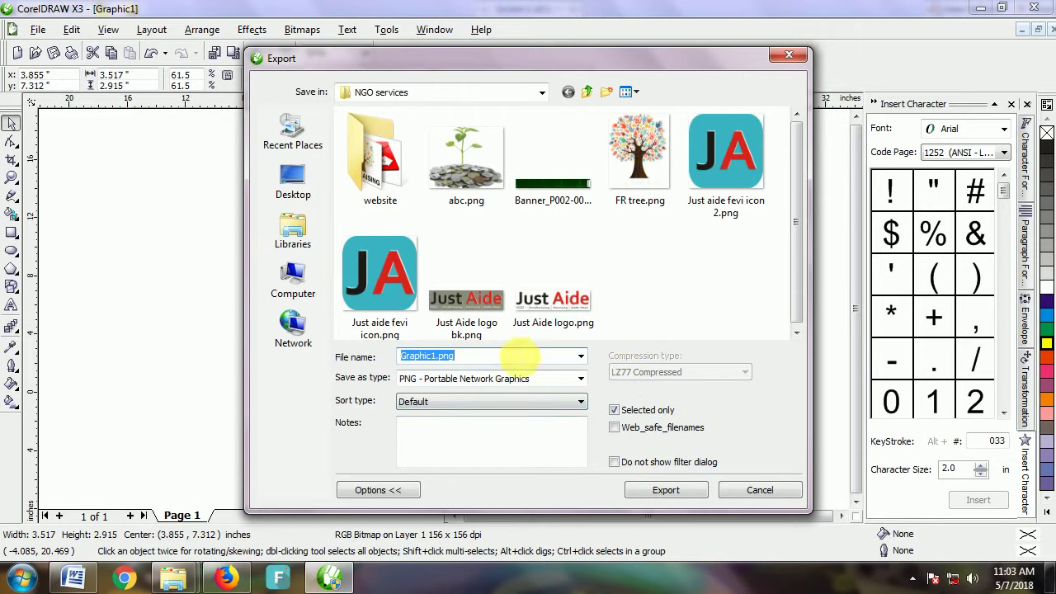
type("plant ")
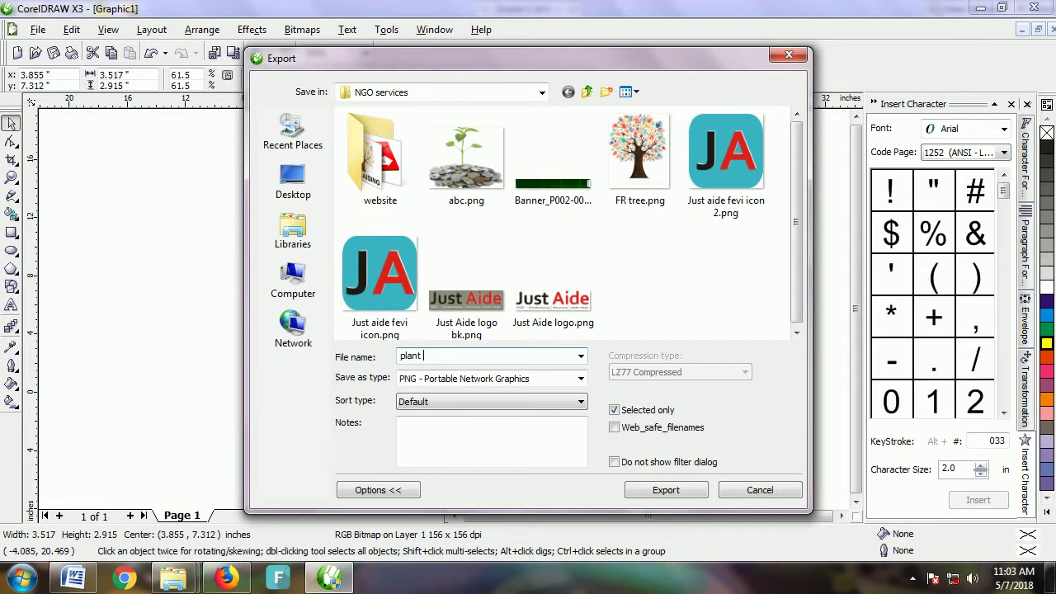
type("wi")
type("thou")
type("t bg")
type(" white")
type(" bkgnd")
left_click(665, 489)
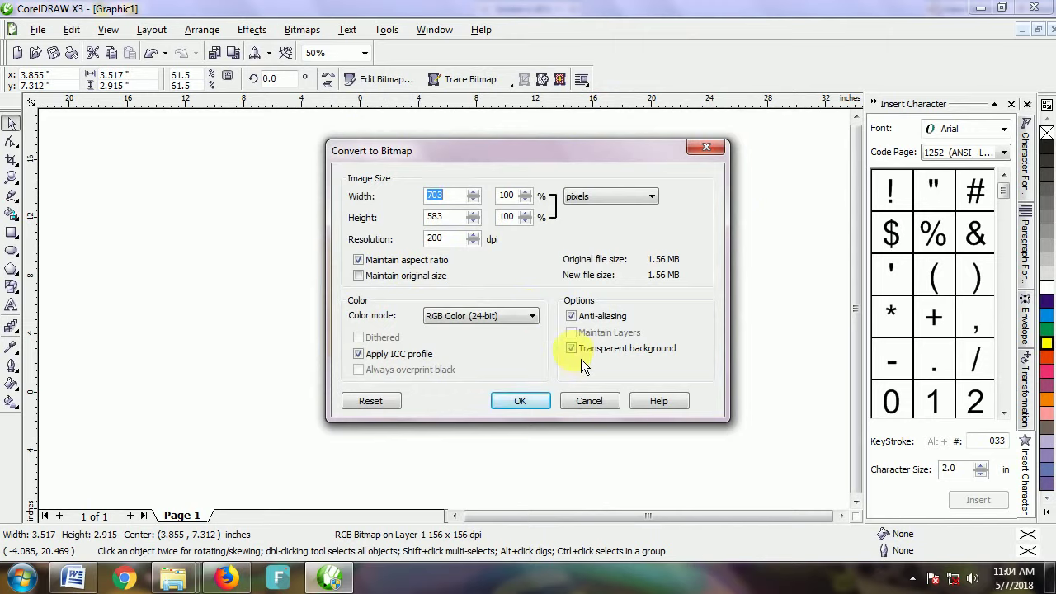
left_click(581, 358)
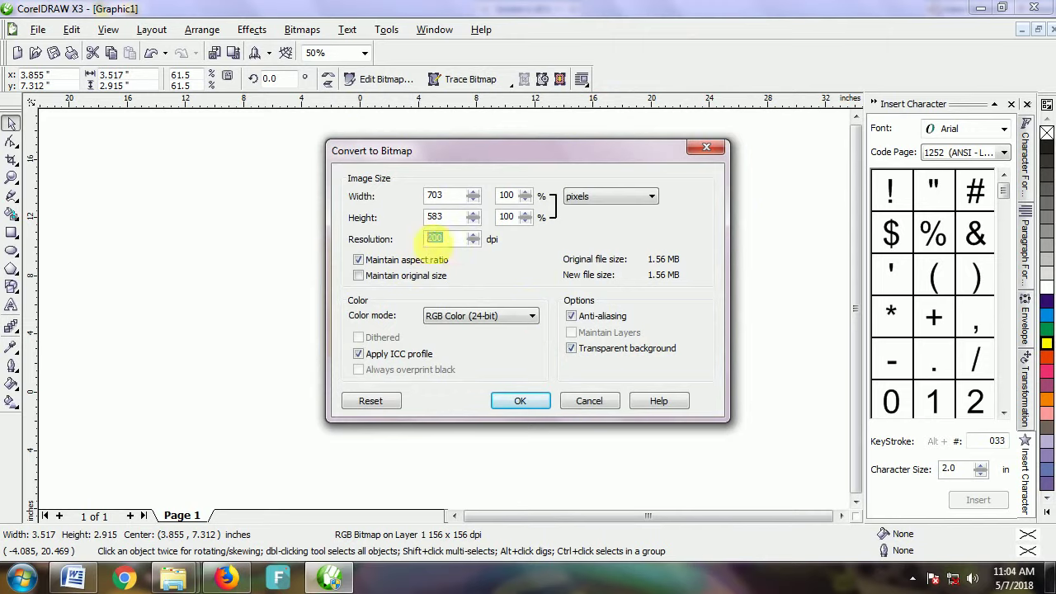
double_click(434, 238)
left_click(576, 359)
left_click(520, 402)
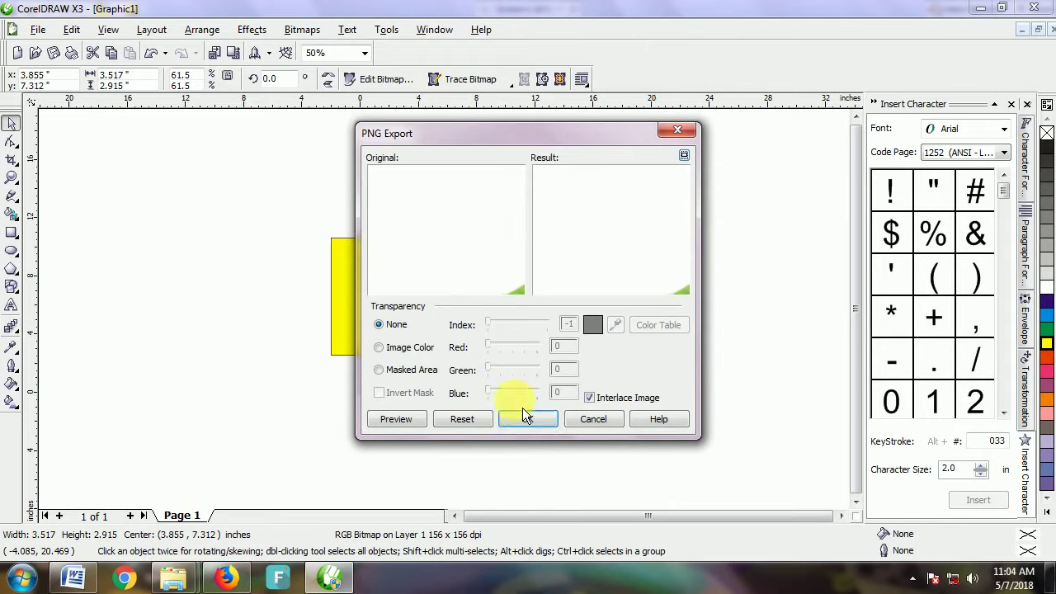
left_click(528, 422)
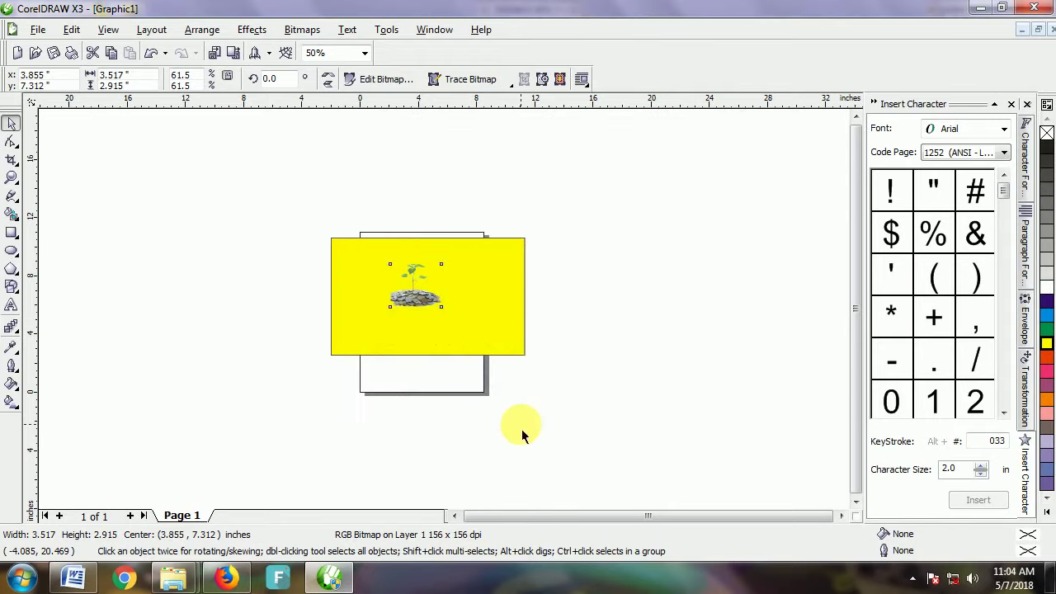
Deselect the bitmap and close CorelDRAW.
left_click(528, 413)
scroll(444, 314, "up", 2)
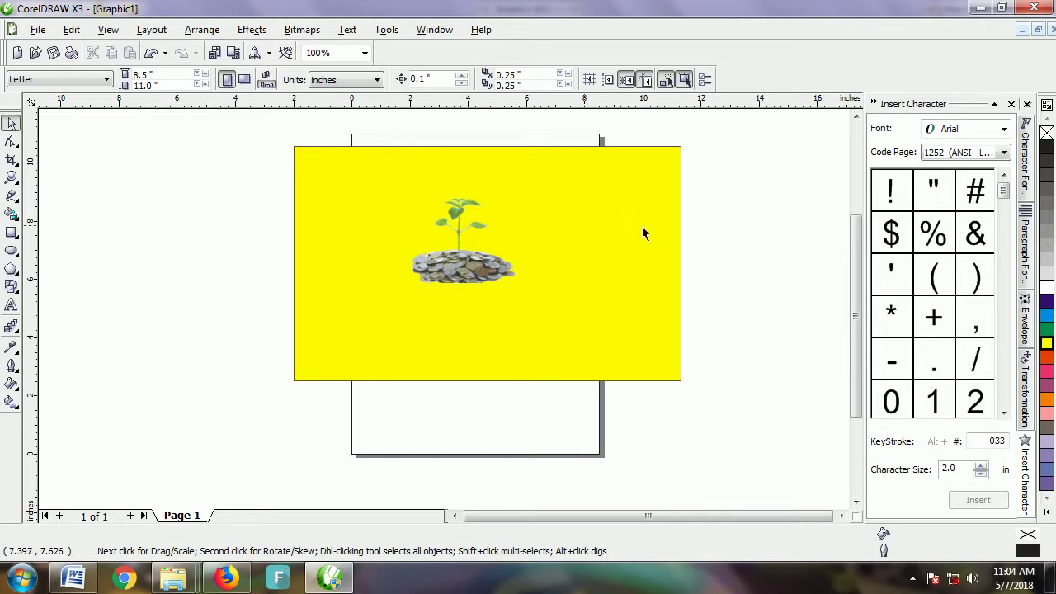
left_click(813, 219)
left_click(1041, 10)
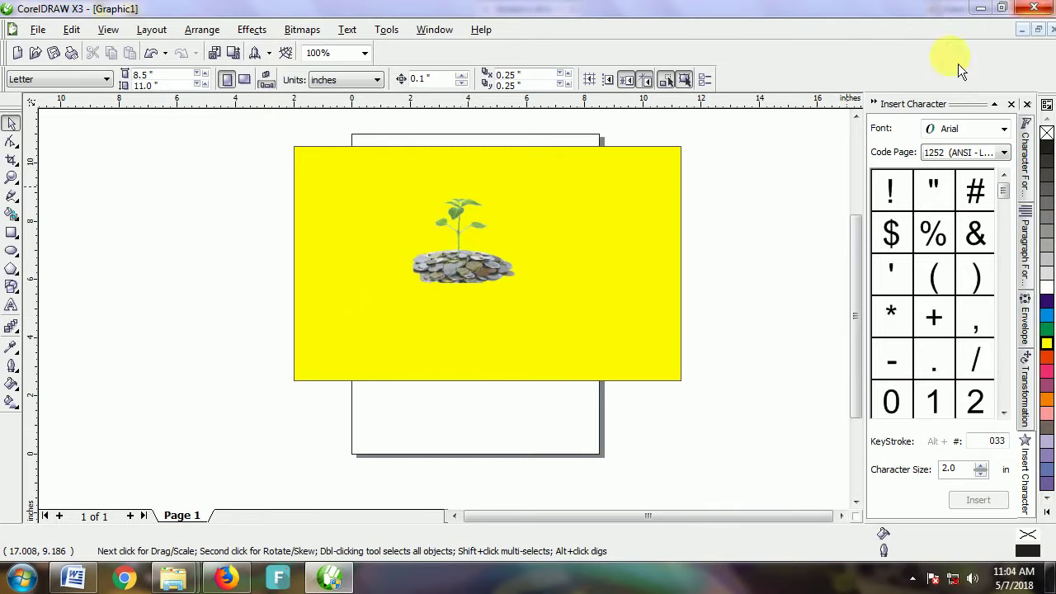
Discard the Graphic1 changes and launch Microsoft Office PowerPoint 2007 from the Start menu.
left_click(543, 323)
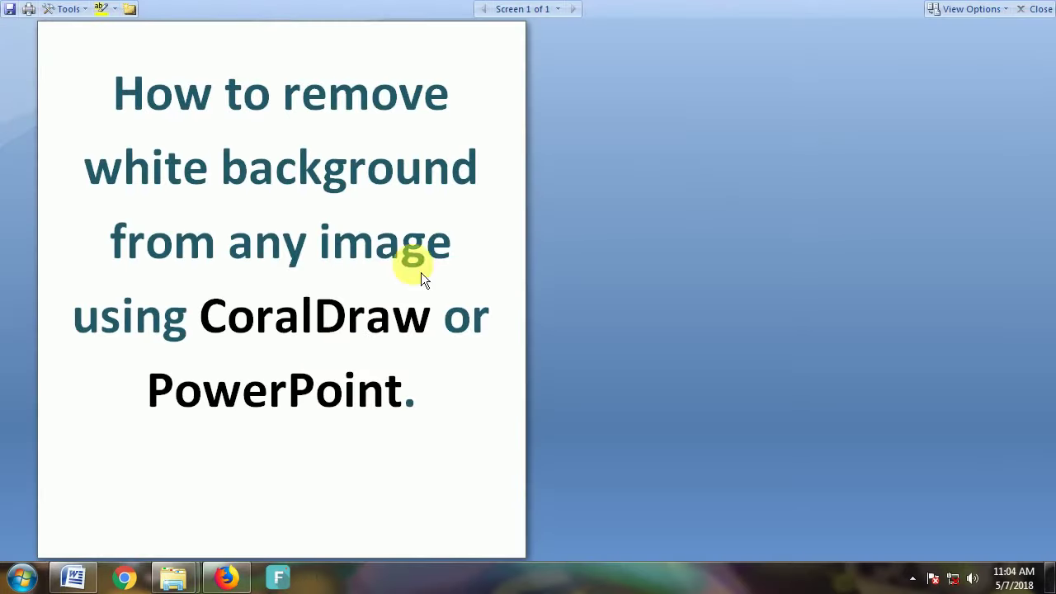
left_click(22, 577)
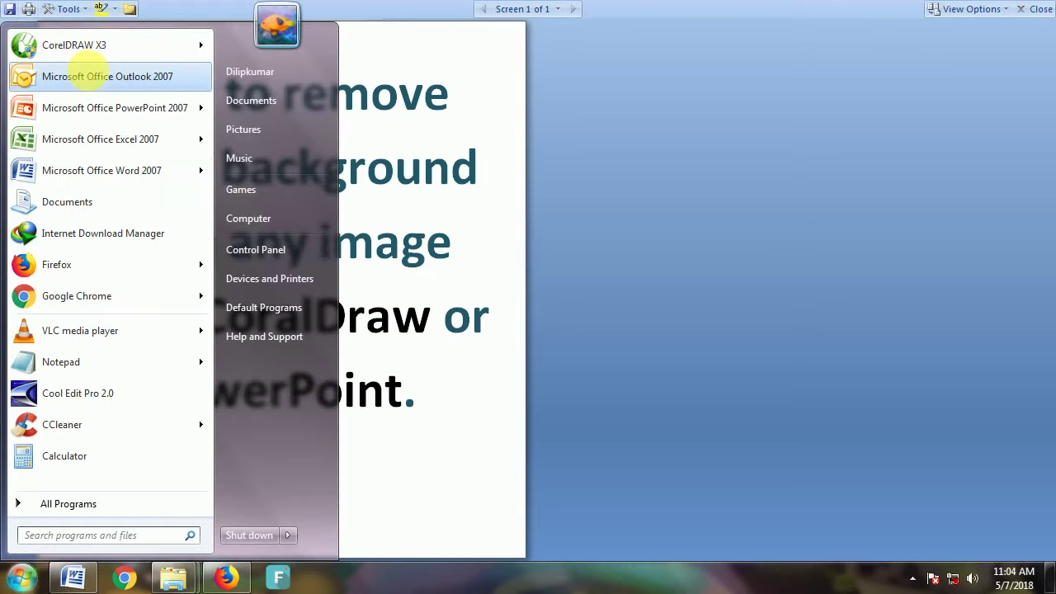
left_click(88, 76)
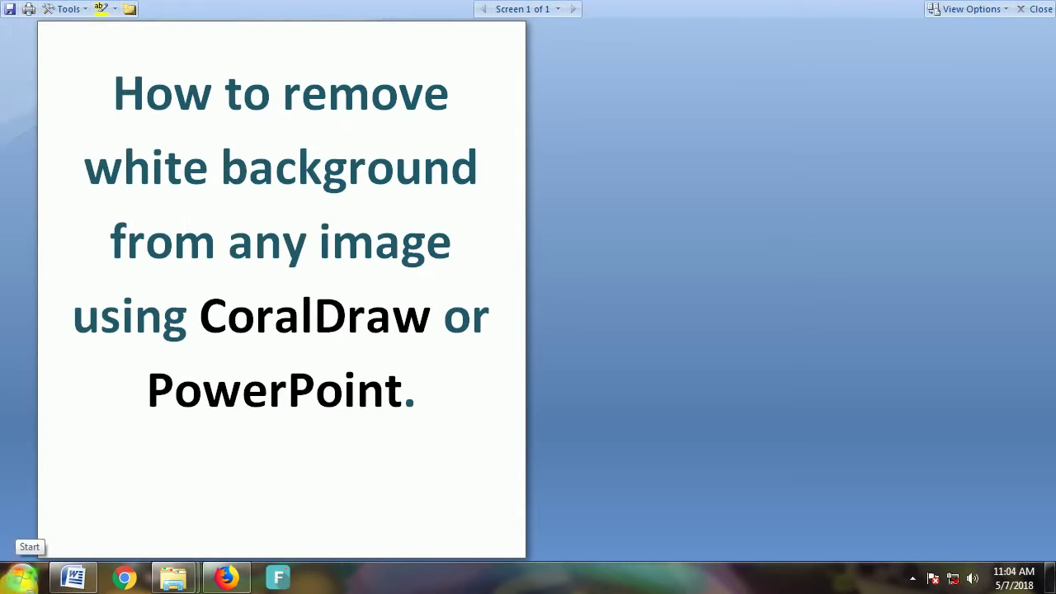
left_click(22, 577)
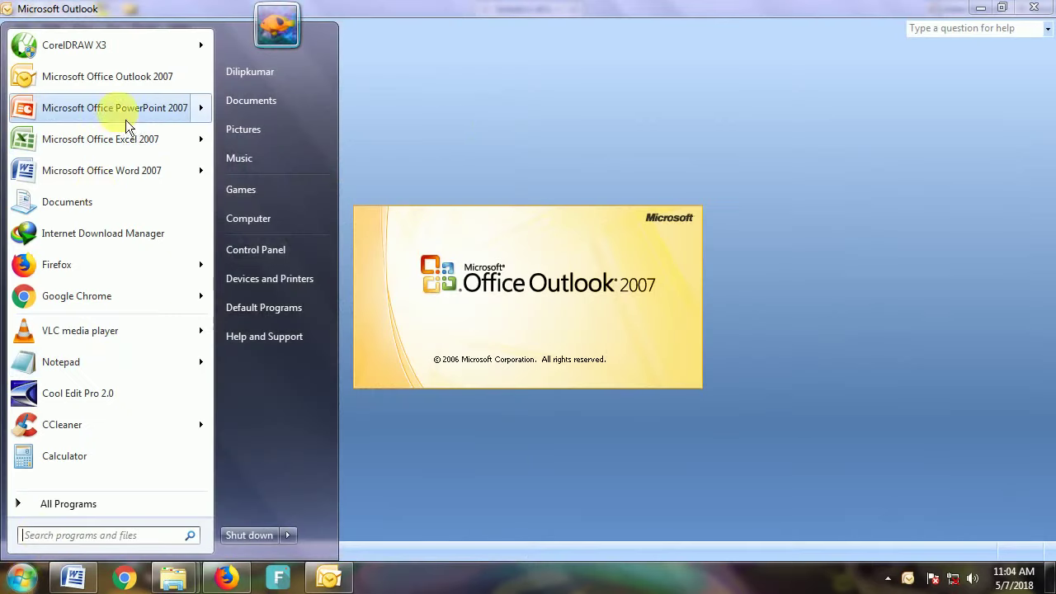
left_click(1044, 15)
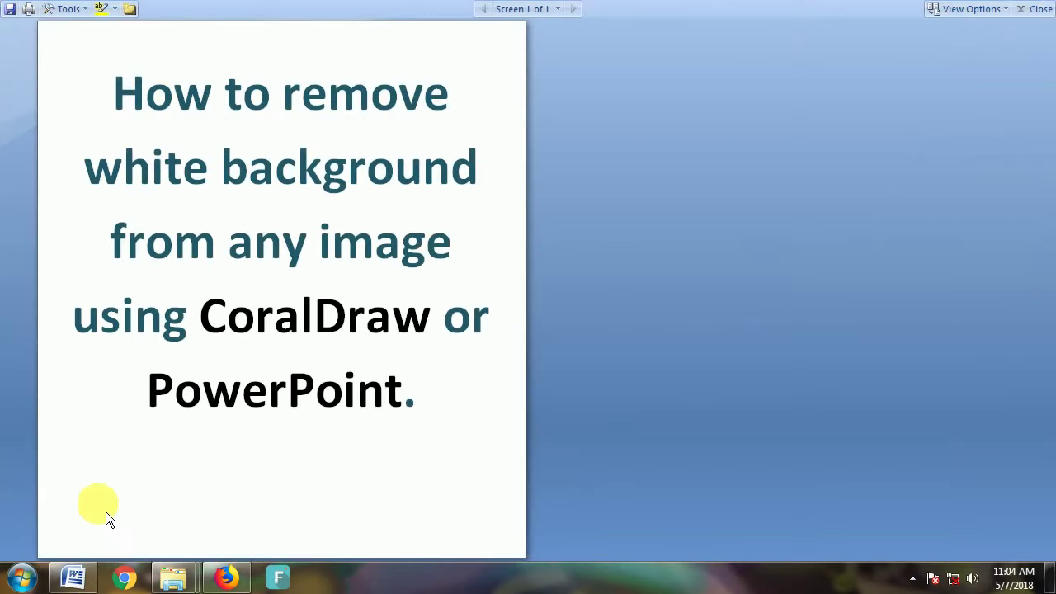
left_click(21, 578)
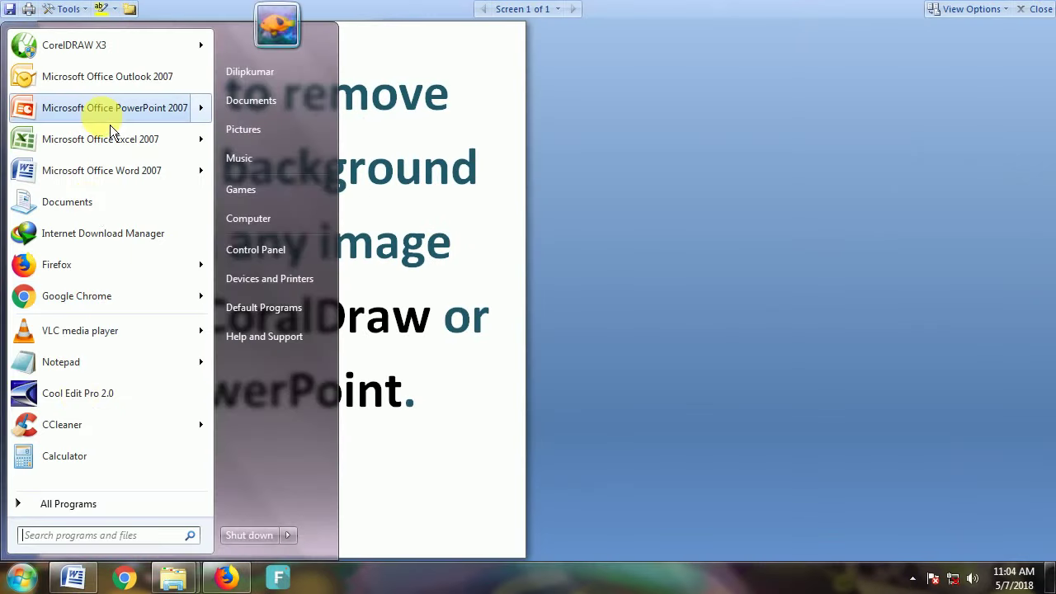
mouse_move(110, 126)
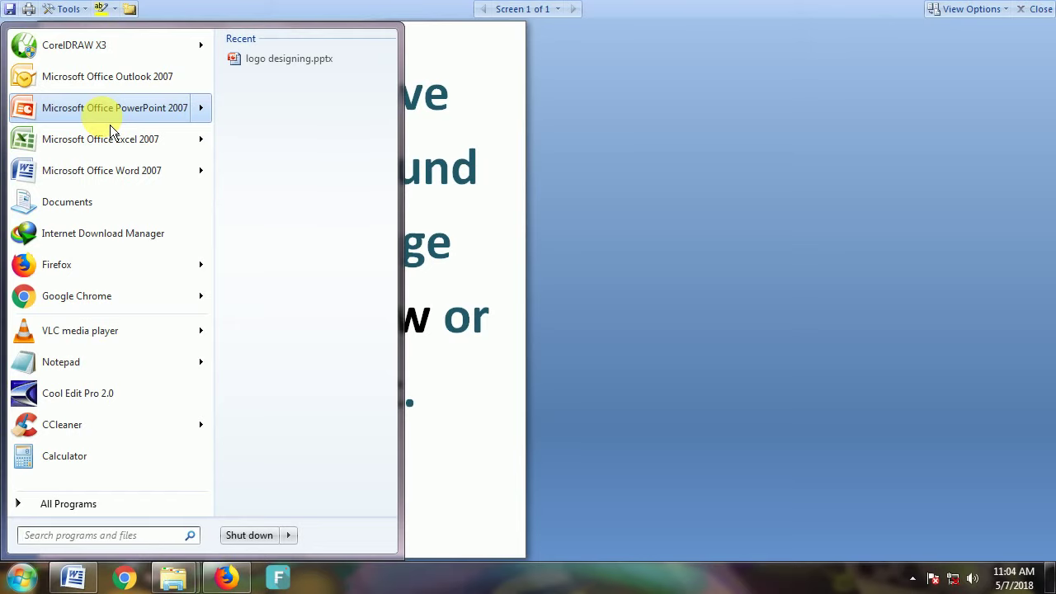
left_click(132, 110)
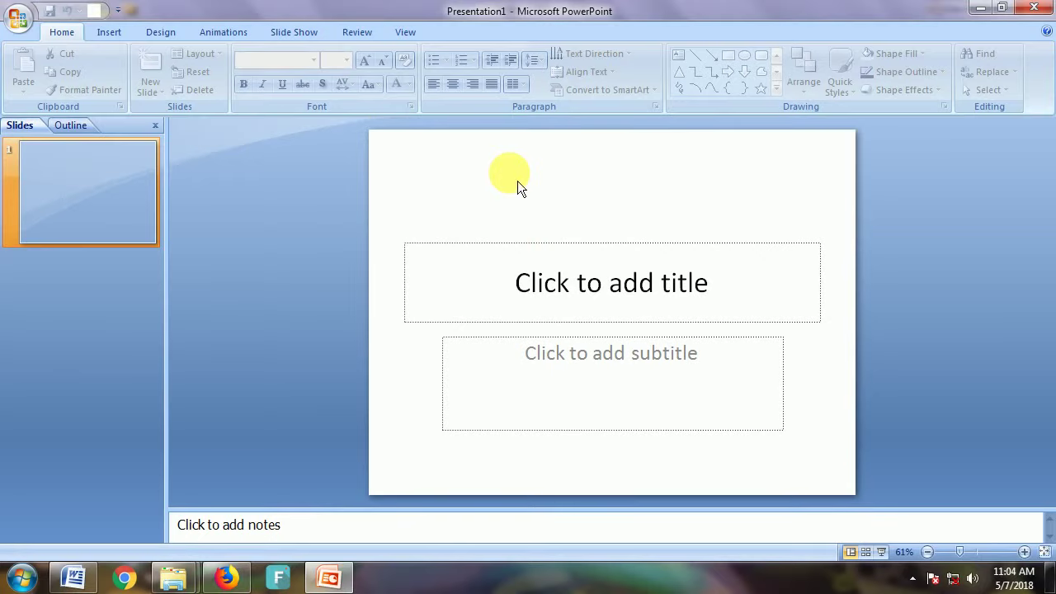
Insert abc.png from the X: drive's NGO services folder onto the title slide.
left_click(108, 33)
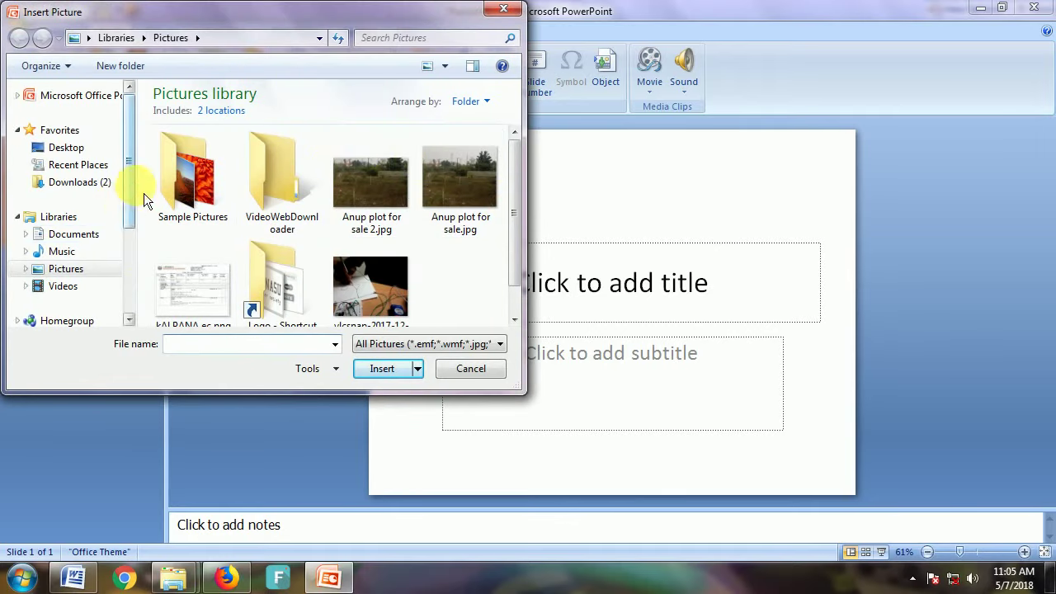
left_click_drag(125, 203, 144, 289)
left_click(97, 260)
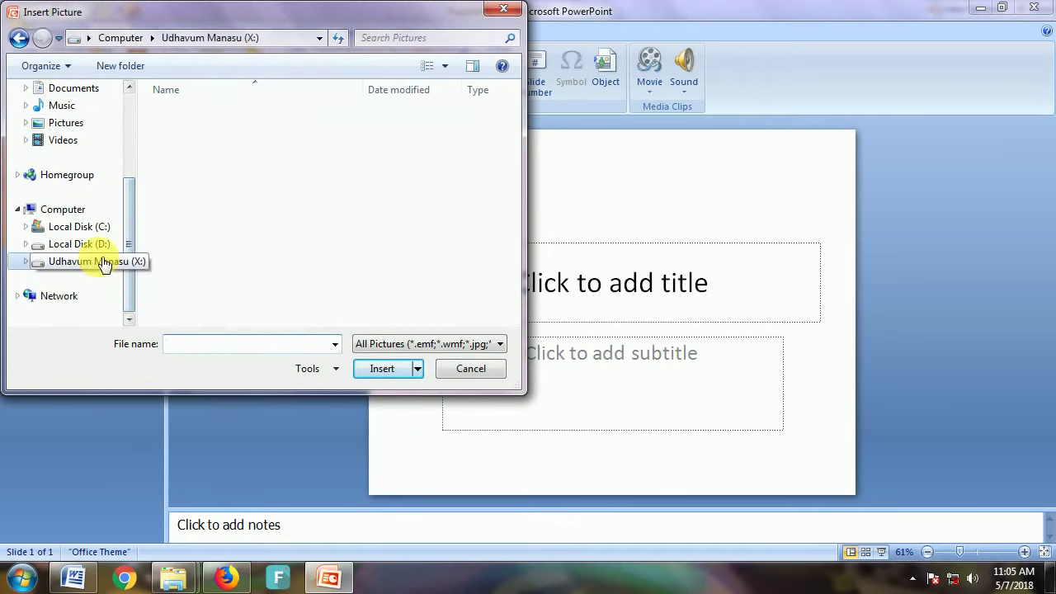
double_click(216, 252)
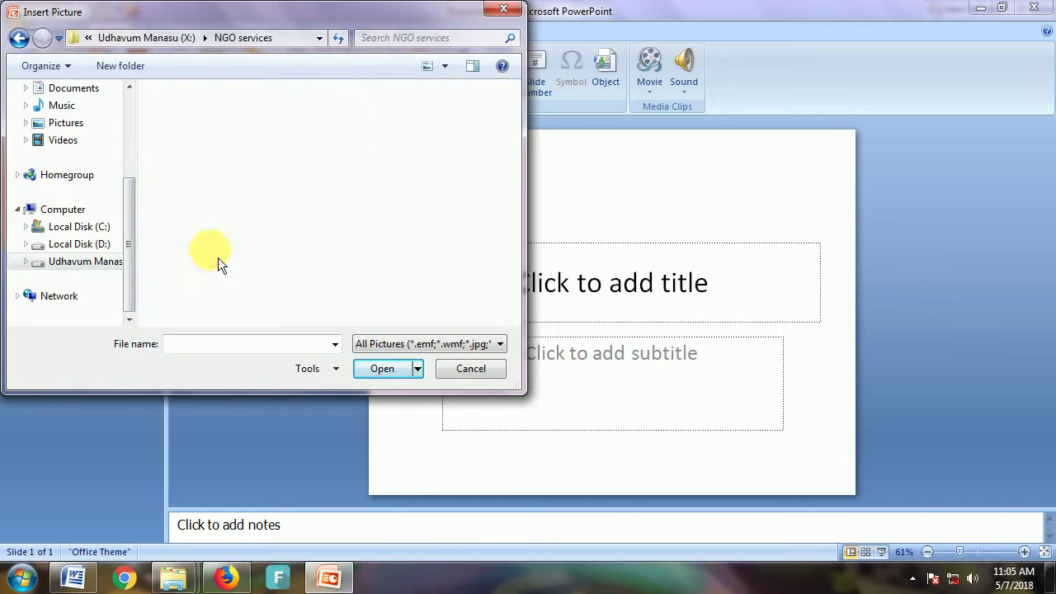
left_click(280, 169)
left_click(378, 372)
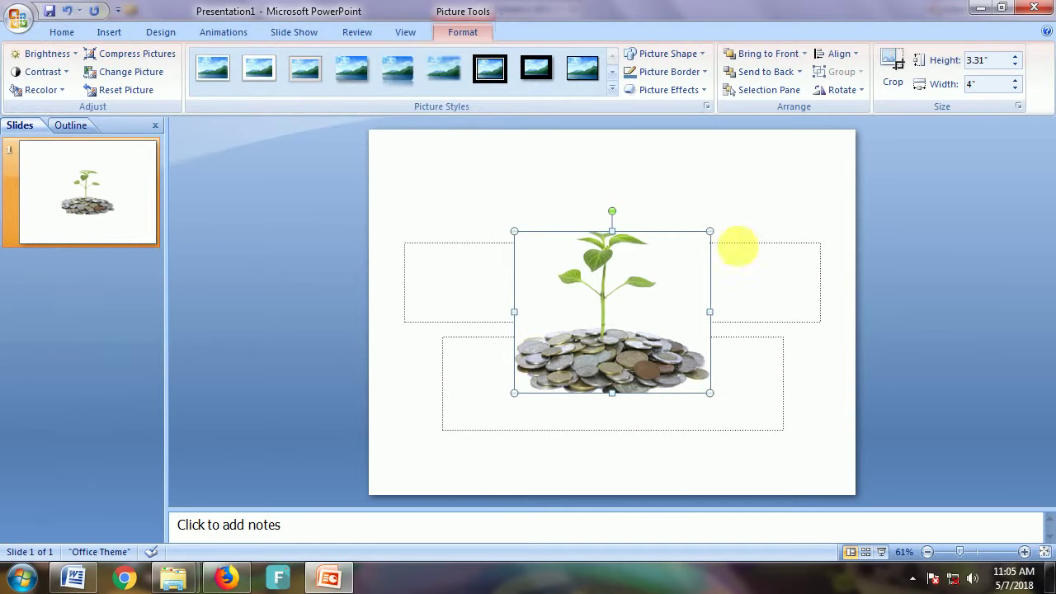
Move the plant picture up and left, then apply the Flow theme to the slide.
left_click(738, 252)
left_click_drag(670, 296, 658, 271)
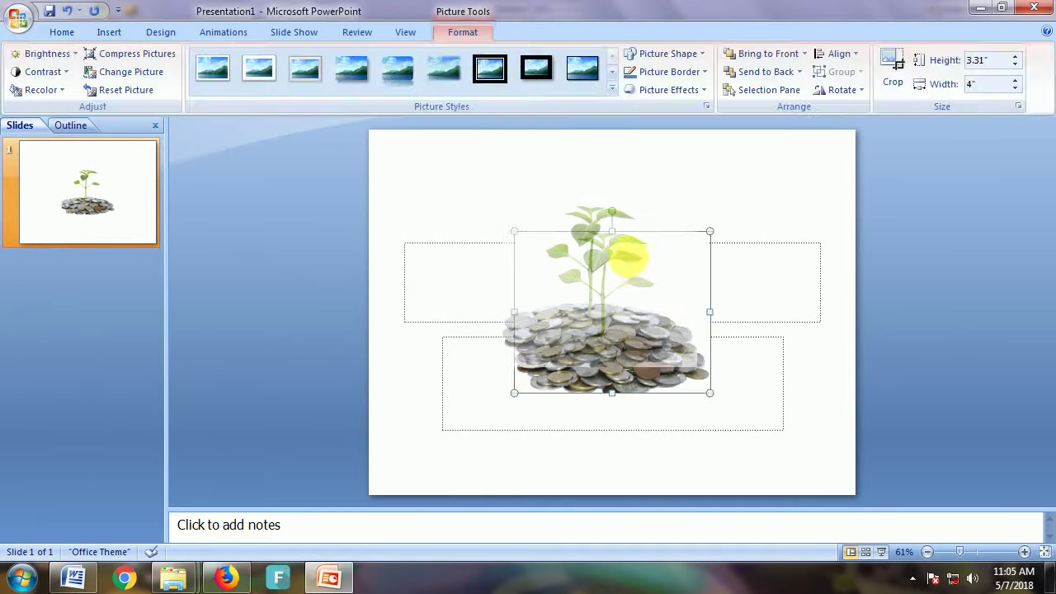
left_click(434, 134)
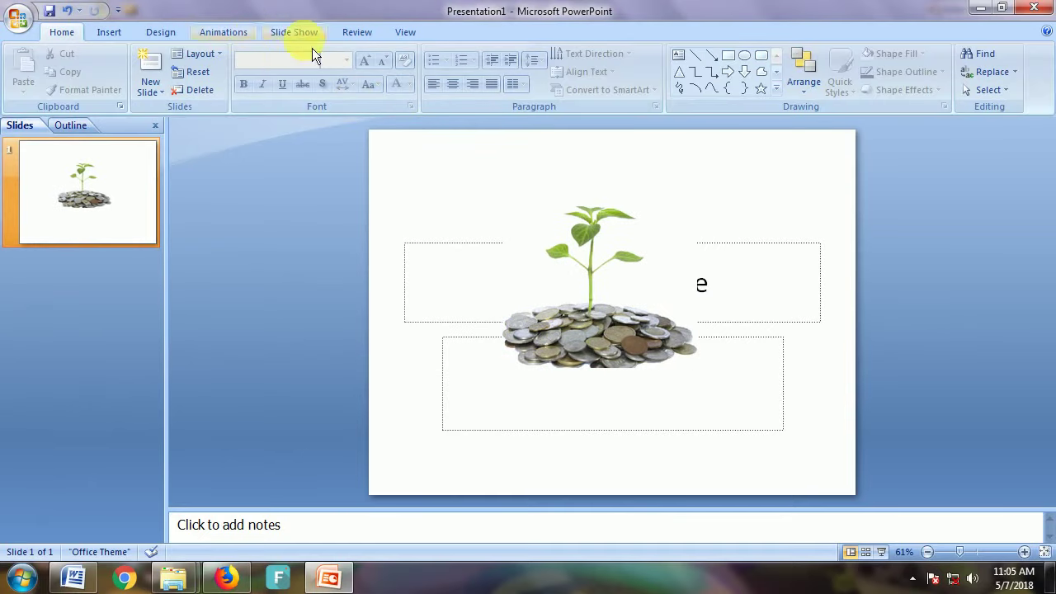
left_click(161, 33)
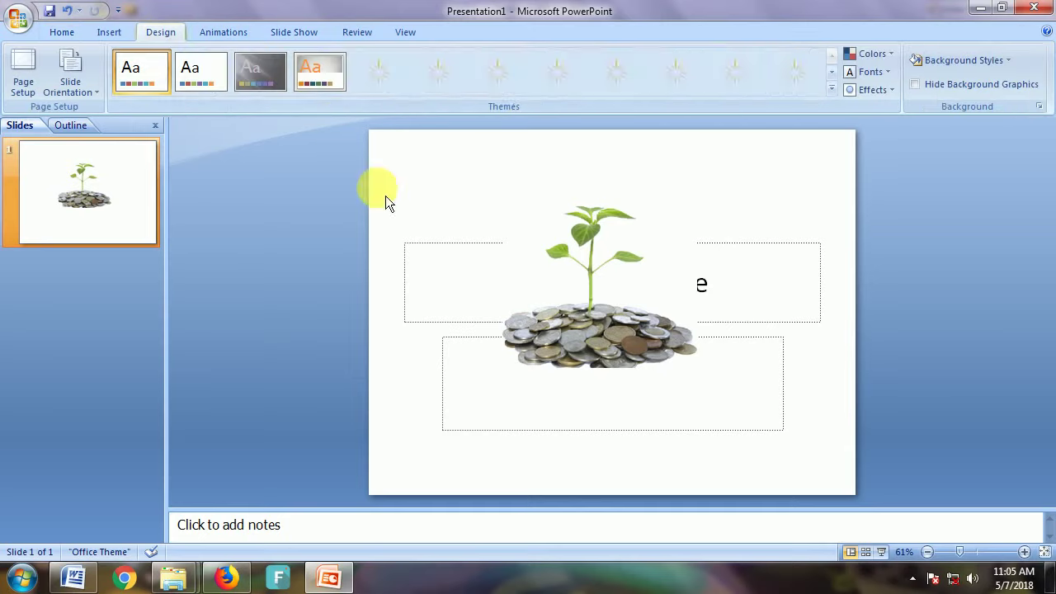
left_click(552, 77)
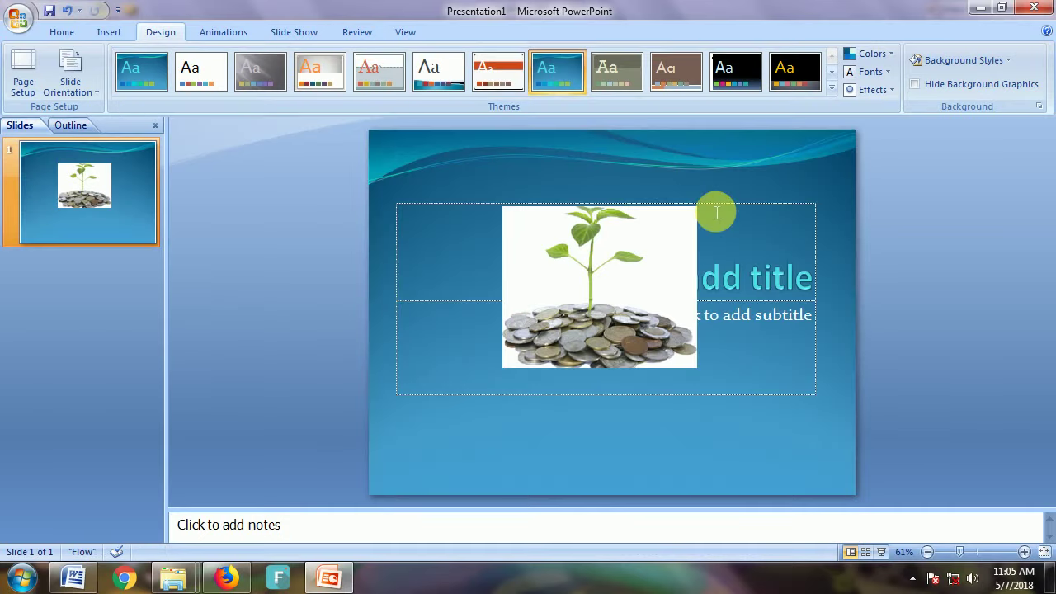
Delete the title and subtitle placeholders from the slide.
left_click(716, 211)
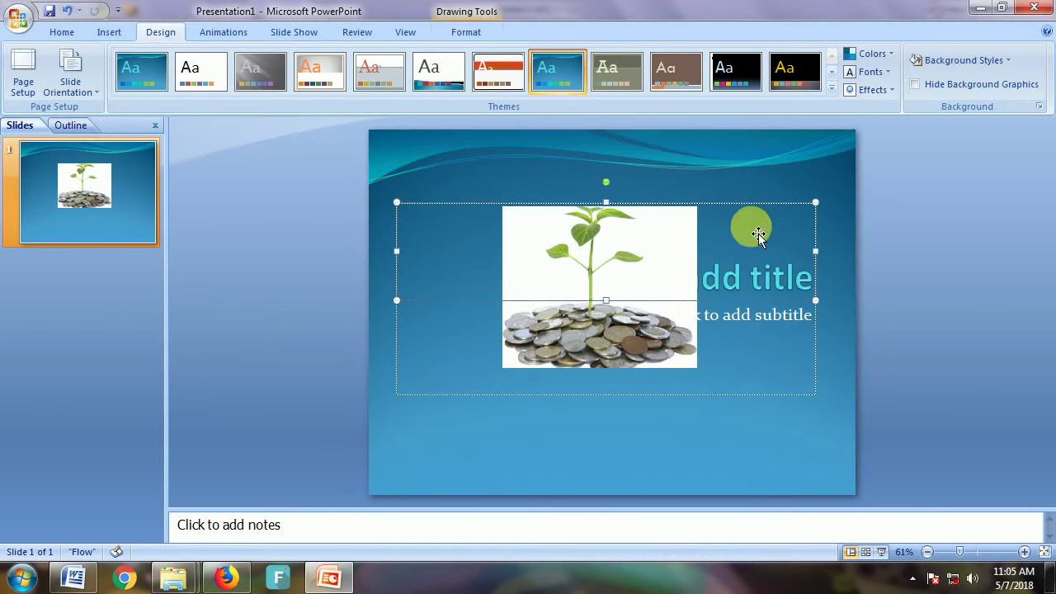
key("Delete")
left_click(776, 312)
left_click(773, 304)
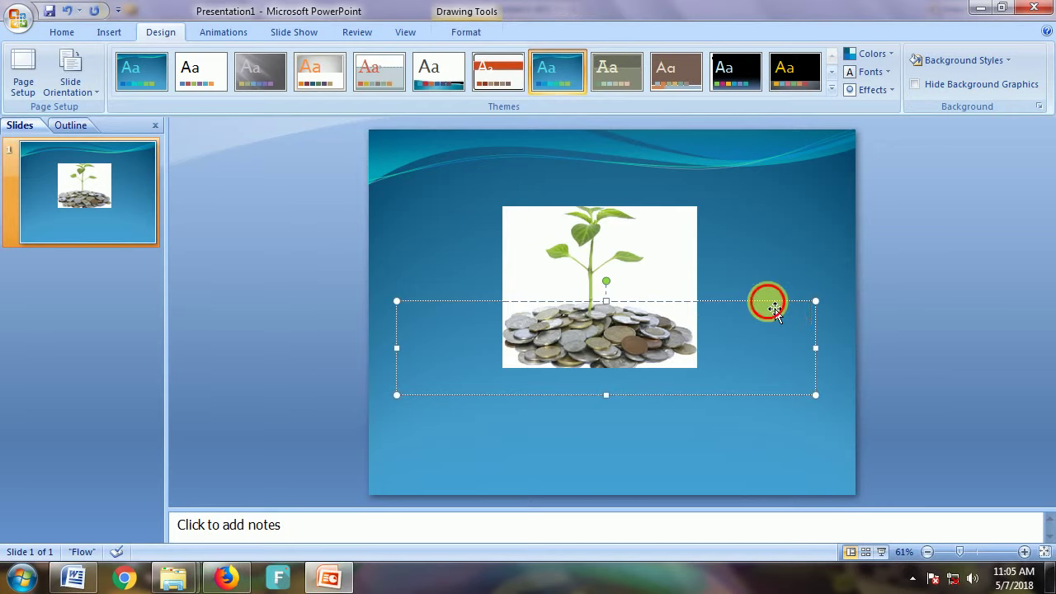
key("Delete")
Enlarge the plant picture from its top-left corner and reposition it on the slide.
left_click(597, 265)
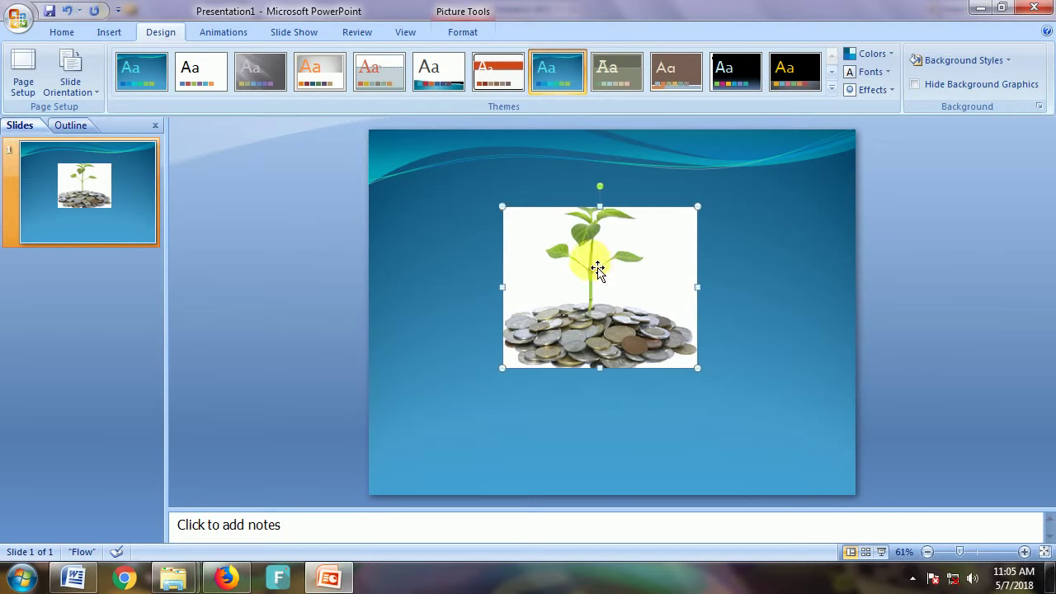
left_click_drag(502, 207, 450, 163)
left_click_drag(625, 283, 649, 306)
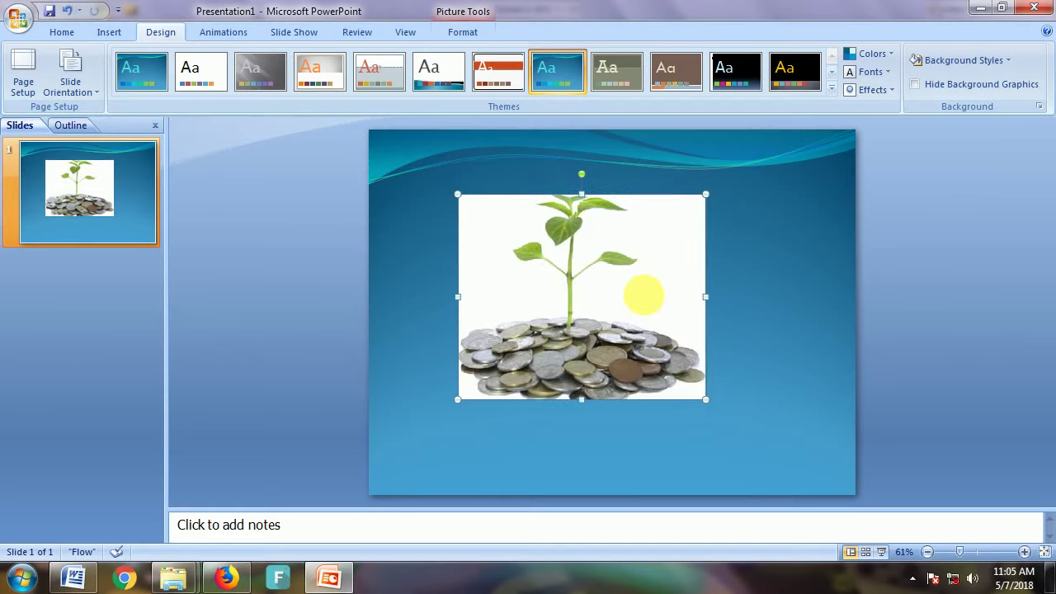
Make the picture's white background transparent with Recolor's Set Transparent Color.
double_click(647, 296)
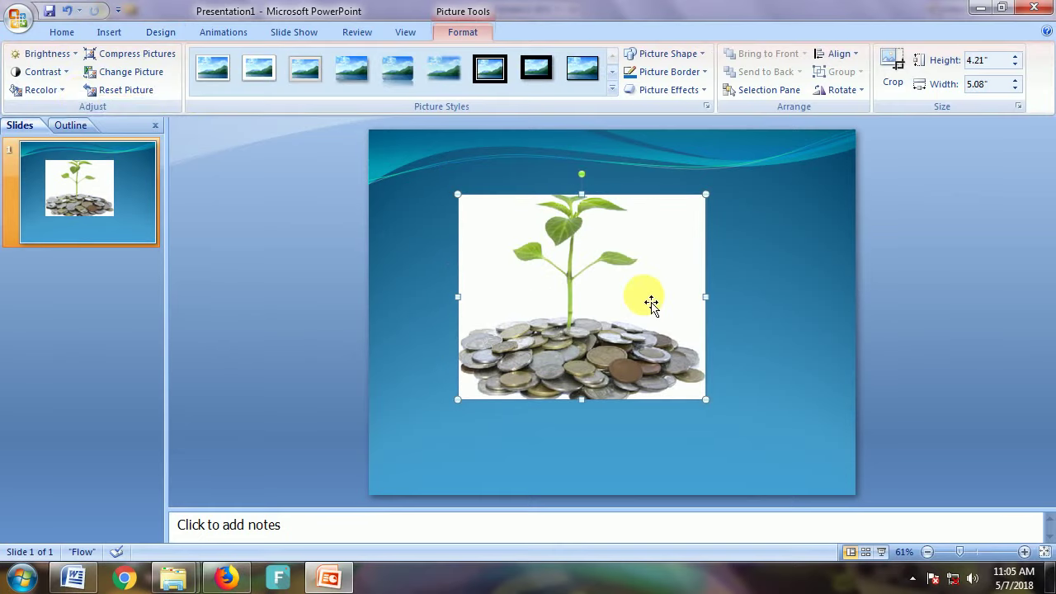
left_click(58, 90)
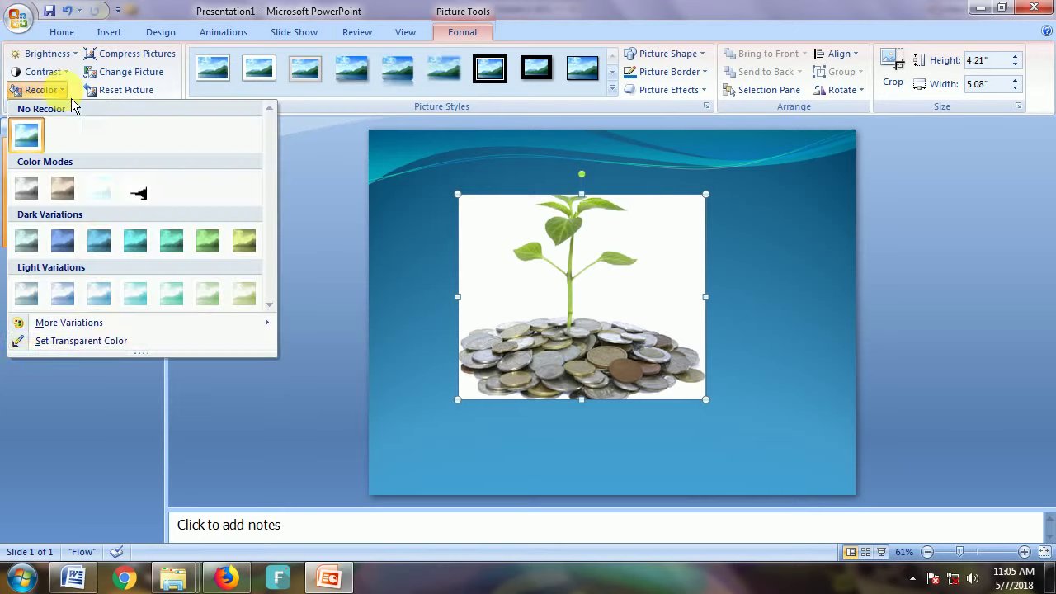
left_click(111, 347)
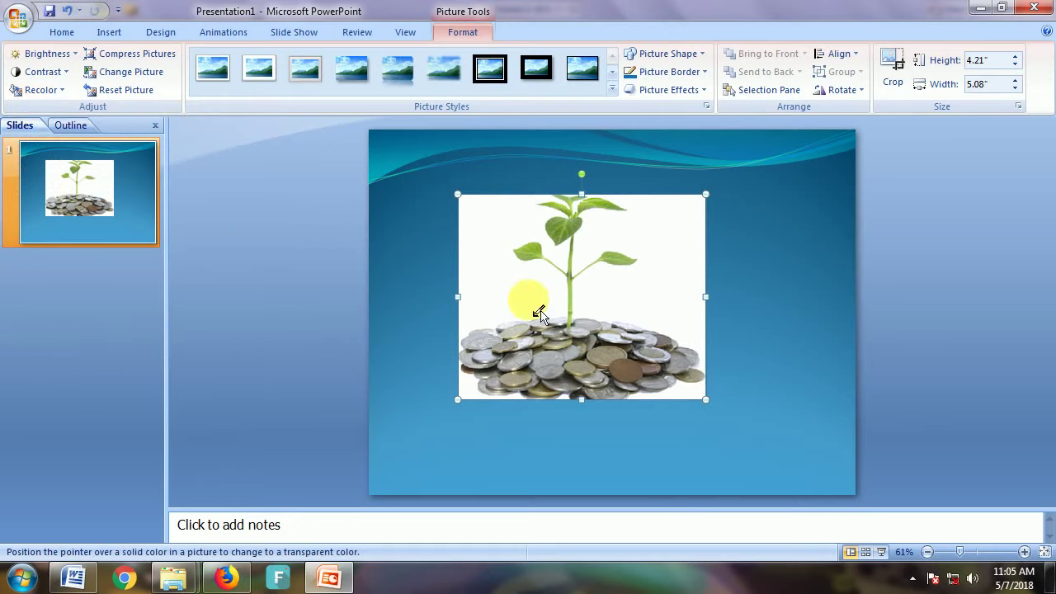
left_click(487, 252)
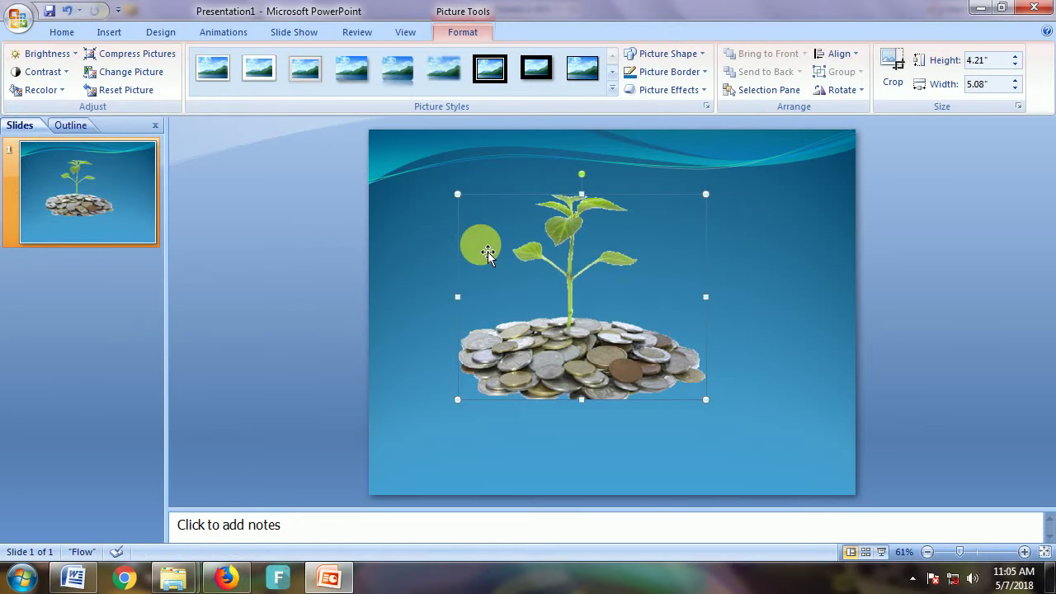
left_click(783, 331)
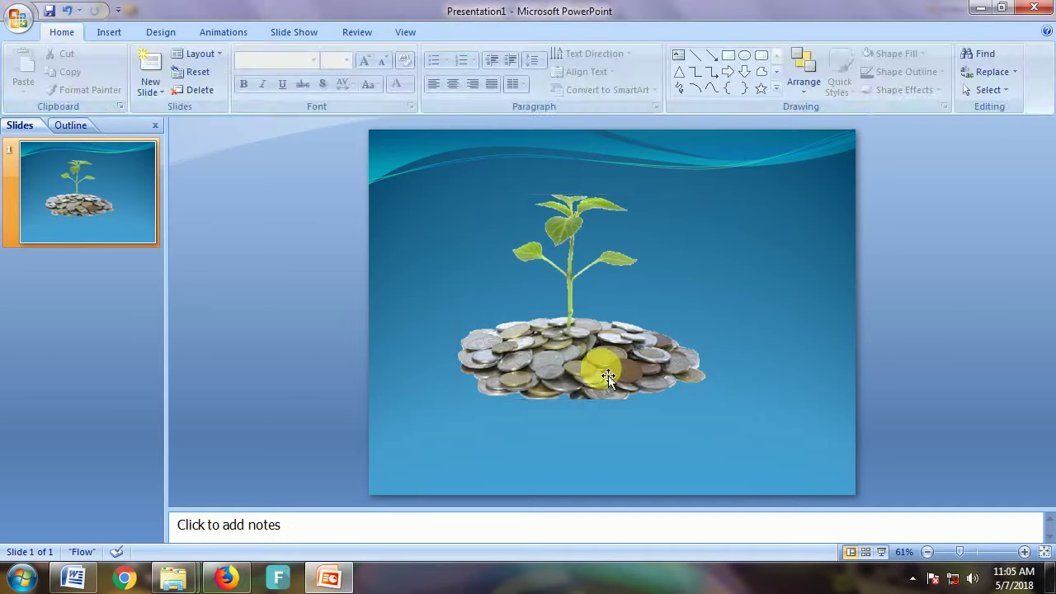
Shrink the plant picture to 3.08 by 3.73 inches and shift it slightly left.
left_click(649, 392)
left_click_drag(705, 399, 640, 346)
mouse_move(569, 310)
left_mouse_down()
mouse_move(466, 284)
mouse_move(542, 301)
mouse_move(549, 314)
left_mouse_up()
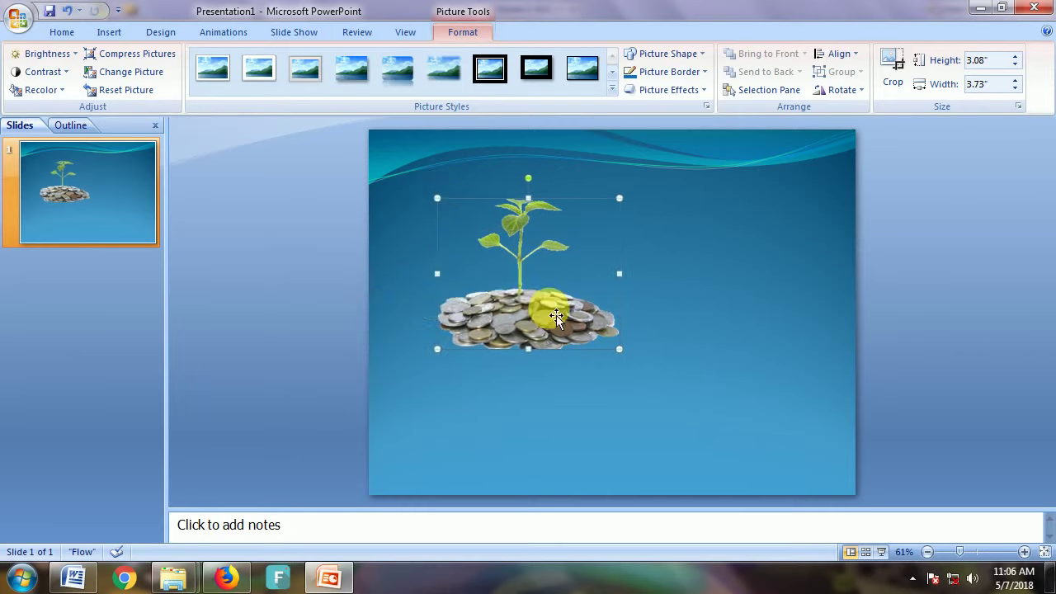
Fill in the Save as Picture dialog with file name abc as PNG, then close it.
right_click(549, 308)
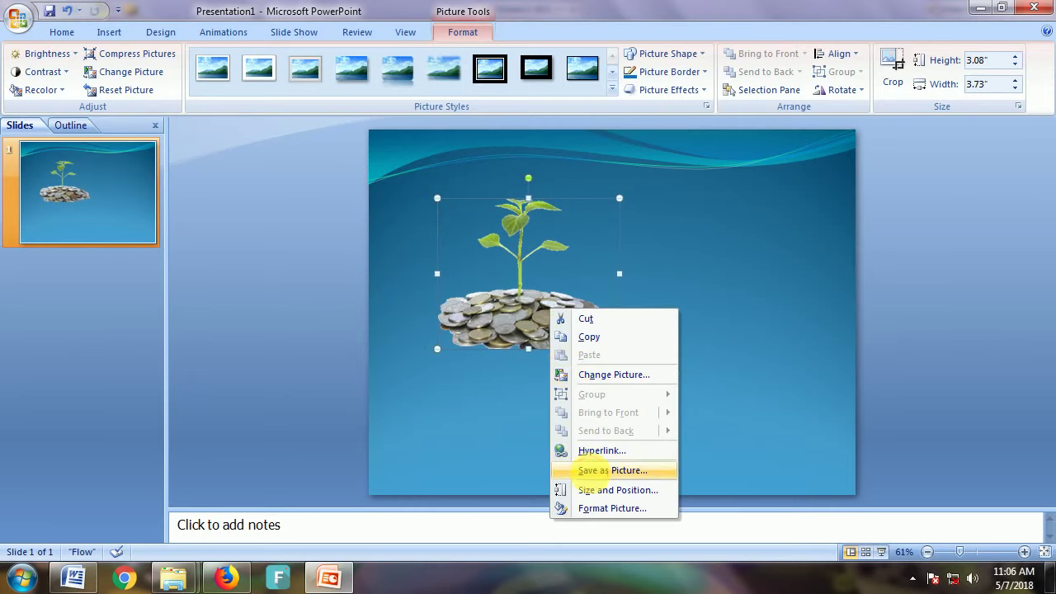
left_click(599, 472)
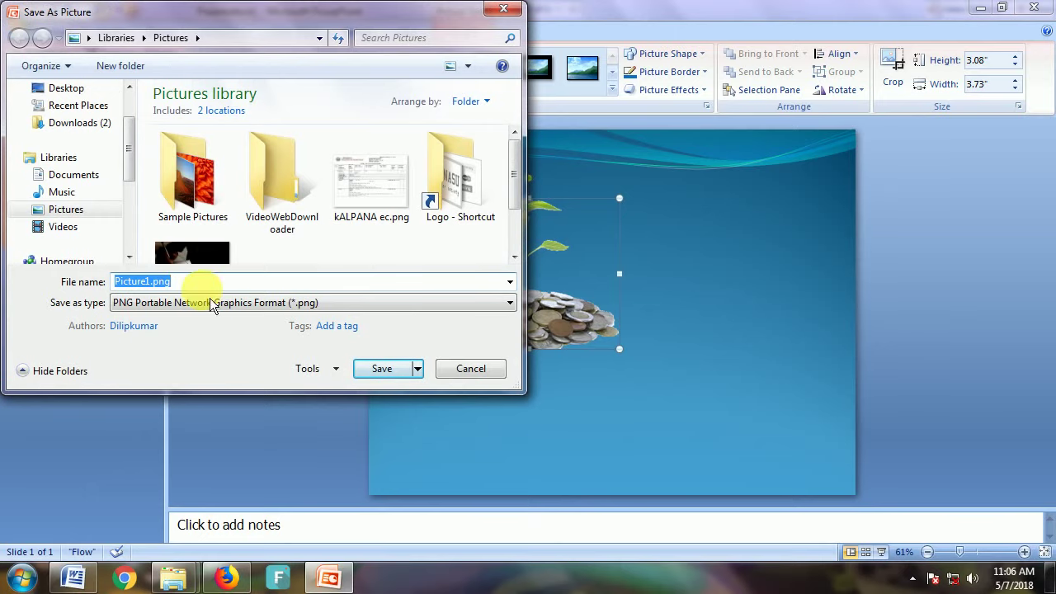
type("abc")
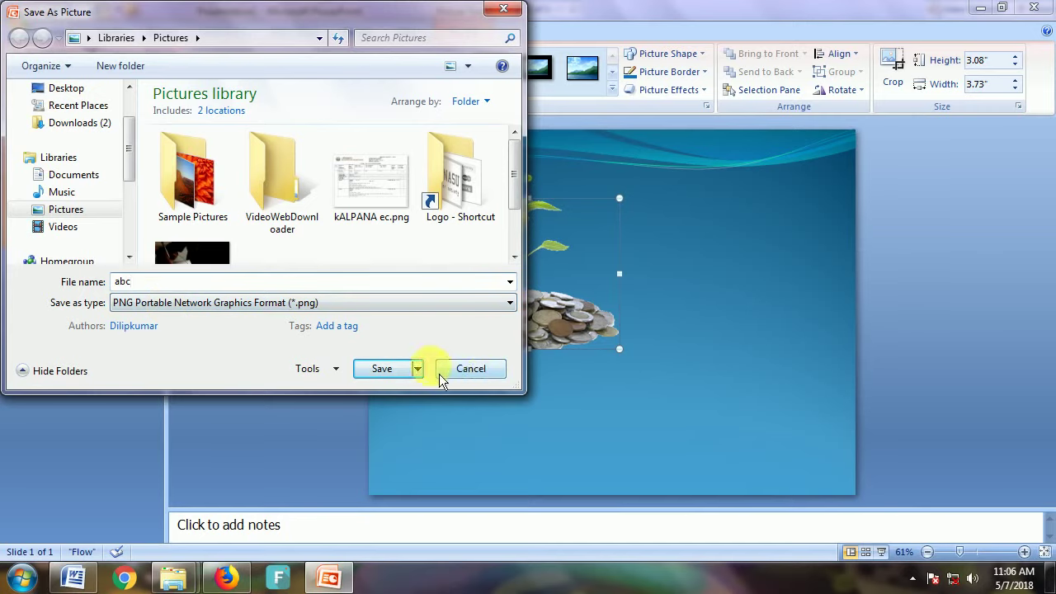
left_click(476, 371)
left_click(717, 343)
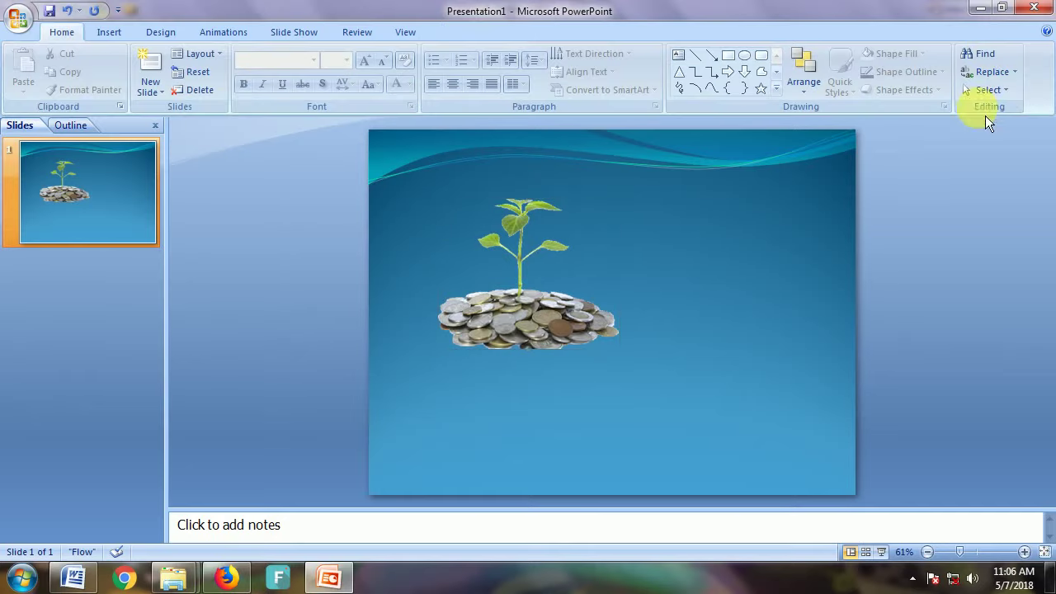